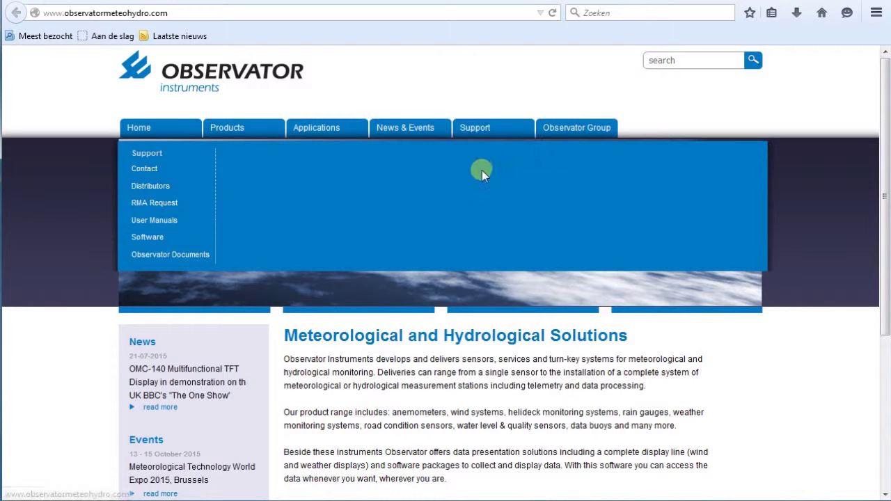
Open the Observator support Software page and look through the OMC-Programmer and OMC logger downloads.
{"action": "left_click", "coordinate": [146, 238]}
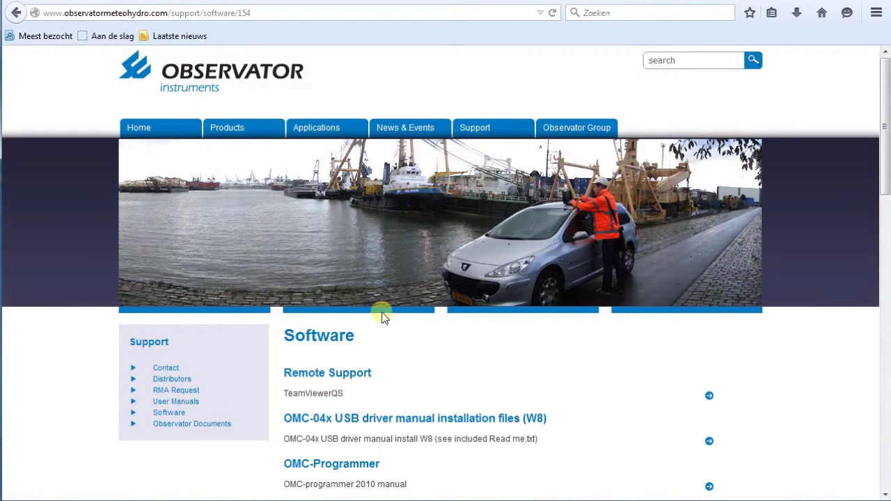
{"action": "scroll", "coordinate": [450, 396], "scroll_direction": "down", "scroll_amount": 1}
{"action": "scroll", "coordinate": [449, 395], "scroll_direction": "down", "scroll_amount": 3}
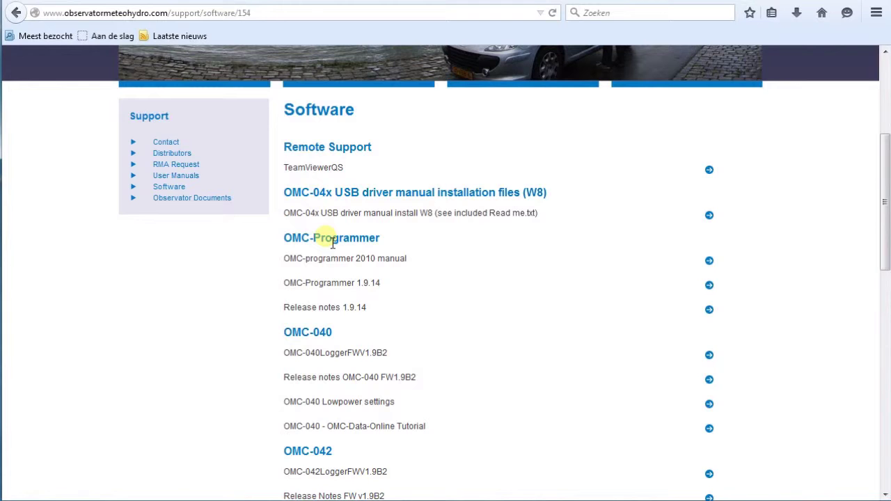
{"action": "scroll", "coordinate": [360, 244], "scroll_direction": "down", "scroll_amount": 1}
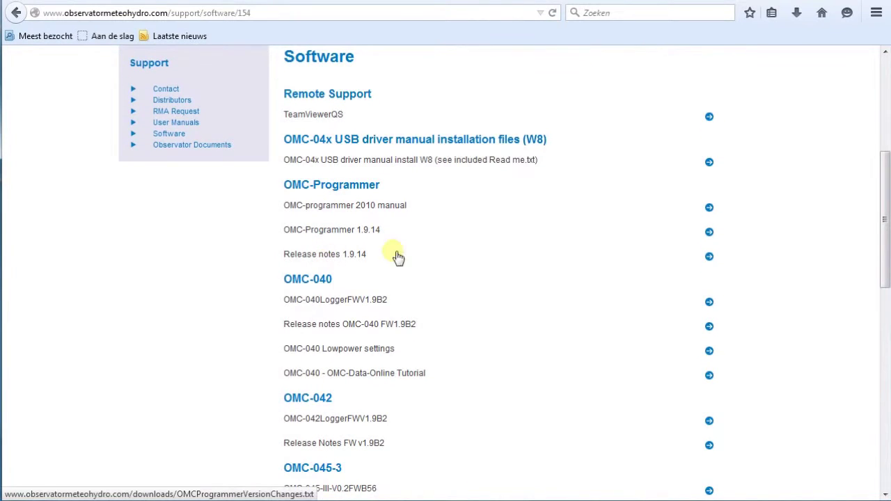
{"action": "scroll", "coordinate": [411, 254], "scroll_direction": "down", "scroll_amount": 3}
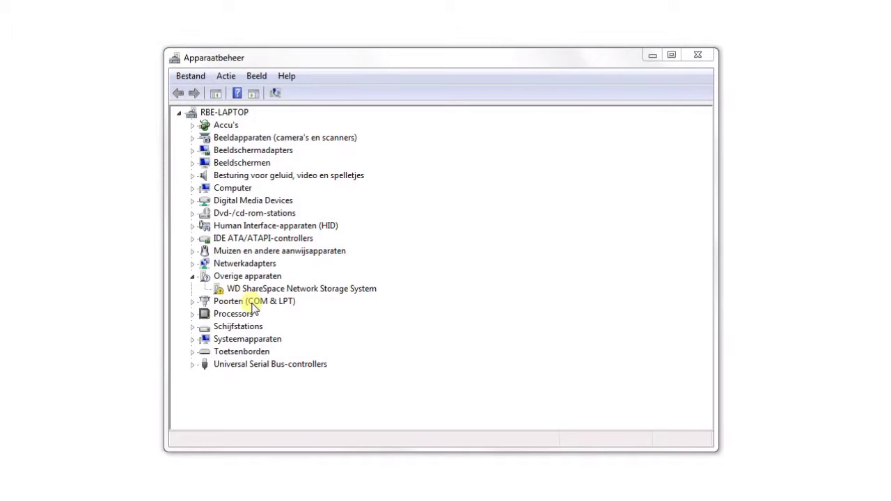
Switch to Device Manager (Apparaatbeheer) and expand the Ports (COM & LPT) category to check the logger's COM port.
{"action": "left_click", "coordinate": [193, 303]}
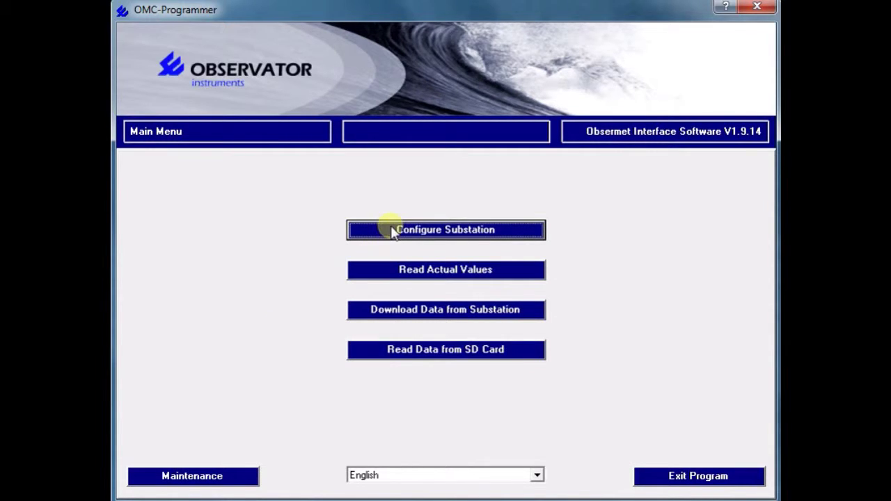
In OMC-Programmer, read the configuration from the substation by direct communication, using the OMC-040 / OMC-042 protocol, COM13 and 115200 baud.
{"action": "left_click", "coordinate": [456, 232]}
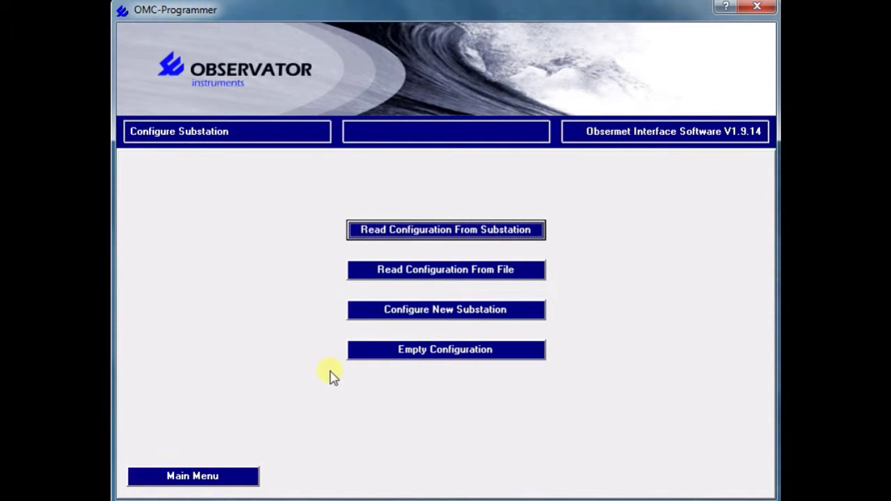
{"action": "left_click", "coordinate": [423, 236]}
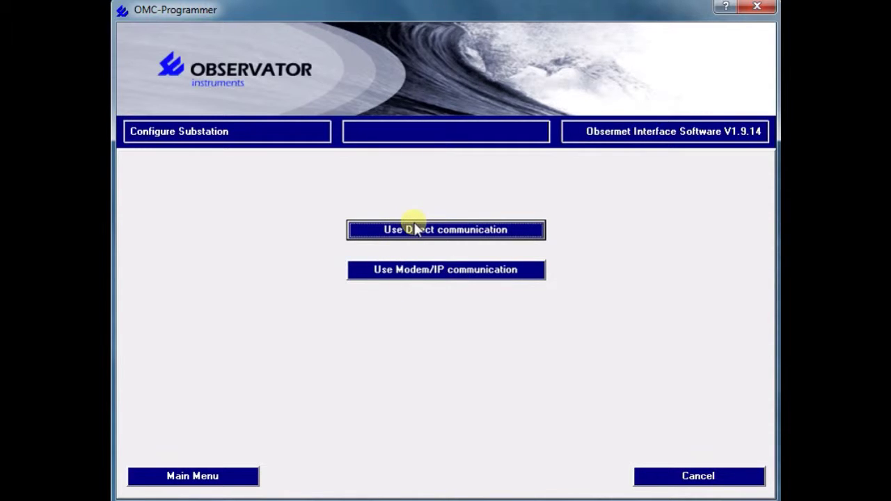
{"action": "left_click", "coordinate": [414, 226]}
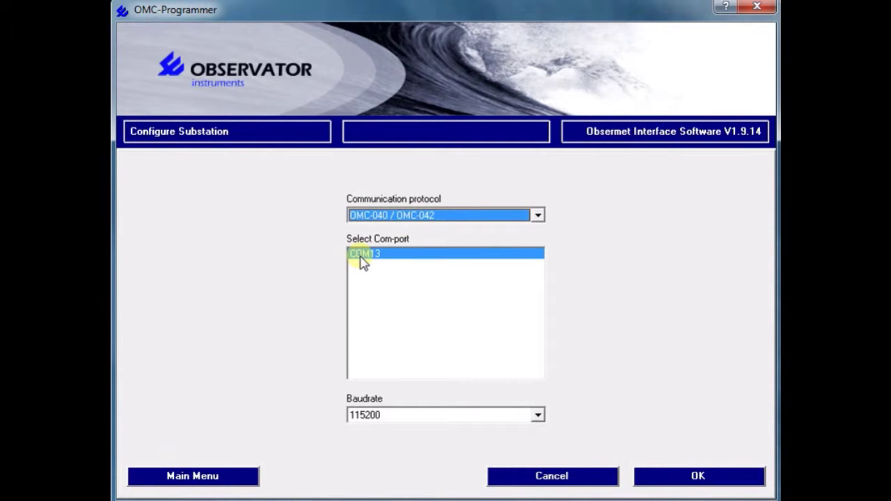
{"action": "left_click", "coordinate": [704, 479]}
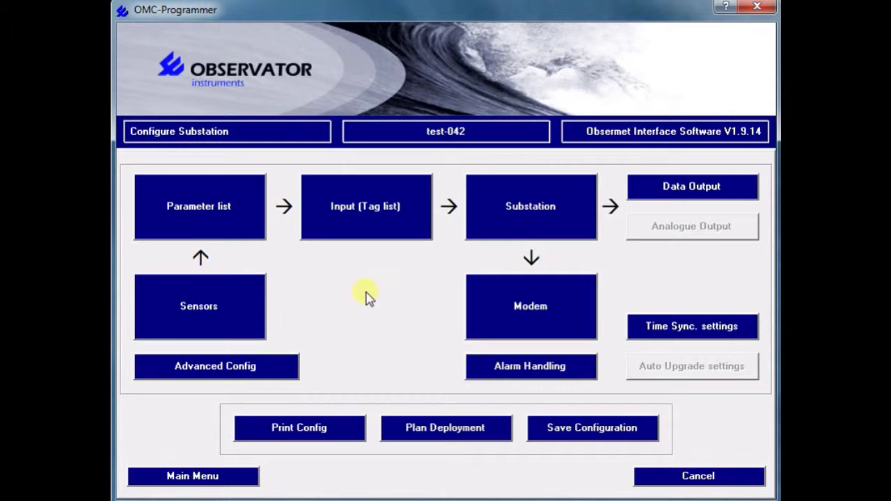
Review the substation's advanced configuration and system info, and return to the main menu without saving changes.
{"action": "left_click", "coordinate": [214, 375]}
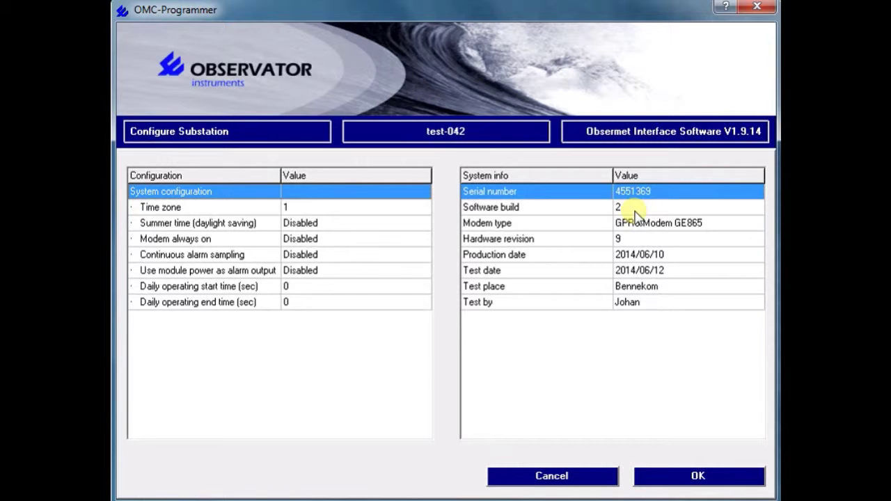
{"action": "left_click", "coordinate": [549, 476]}
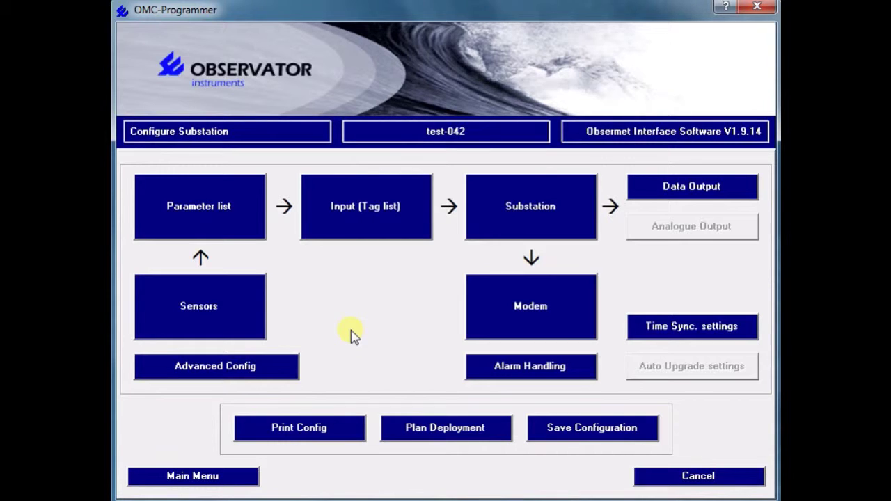
{"action": "left_click", "coordinate": [189, 478]}
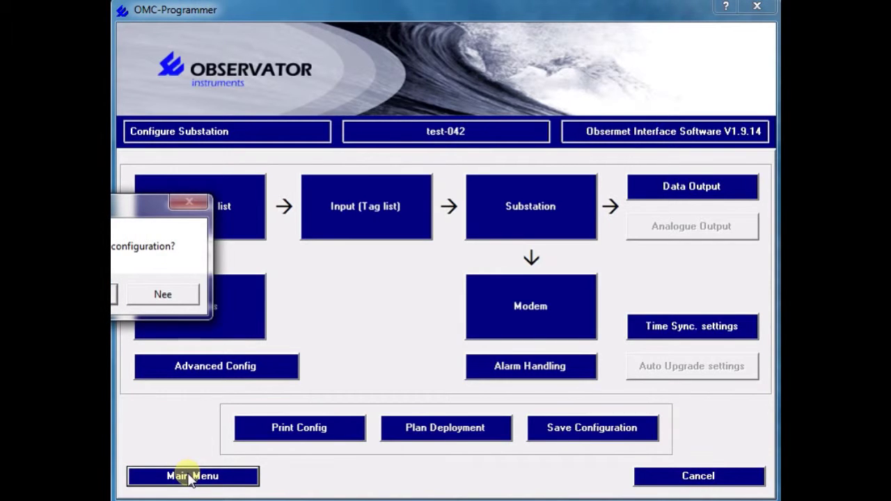
{"action": "left_click_drag", "start_coordinate": [61, 209], "coordinate": [286, 208]}
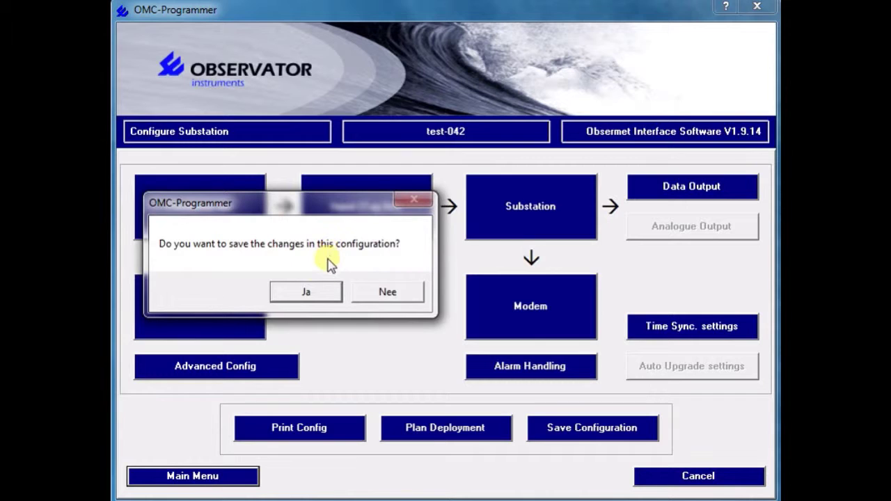
{"action": "left_click", "coordinate": [385, 294]}
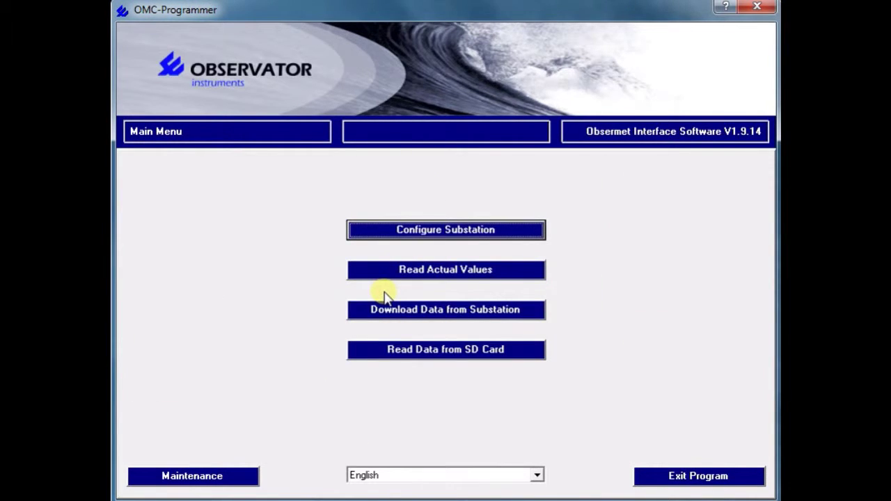
View the substation maintenance options and return to the main menu.
{"action": "left_click", "coordinate": [195, 473]}
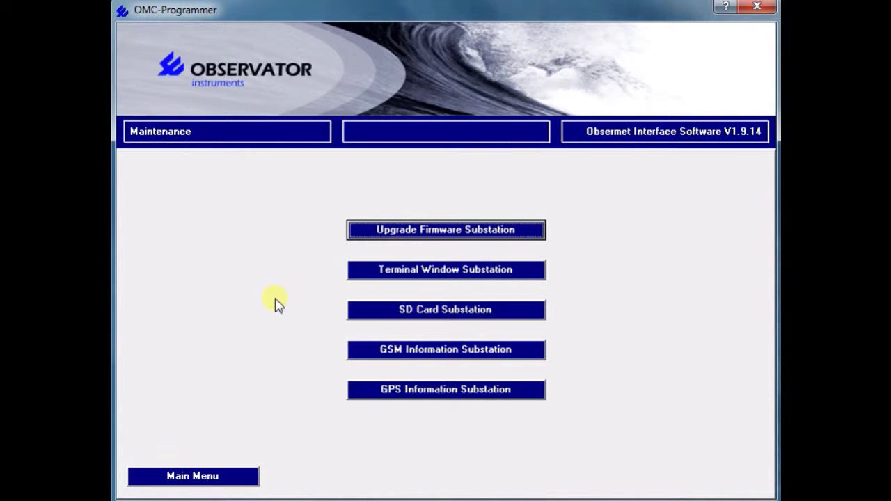
{"action": "left_click", "coordinate": [193, 480]}
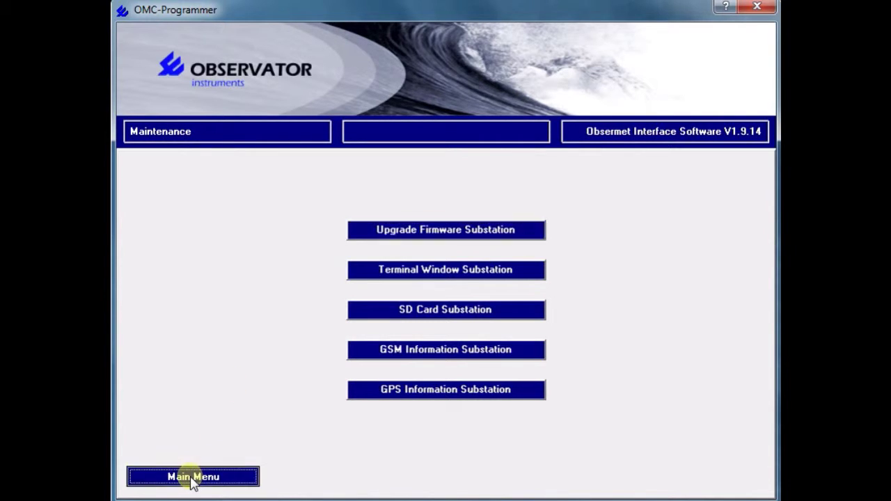
Read the substation's configuration again by direct communication over COM13 at 115200 baud.
{"action": "left_click", "coordinate": [416, 235]}
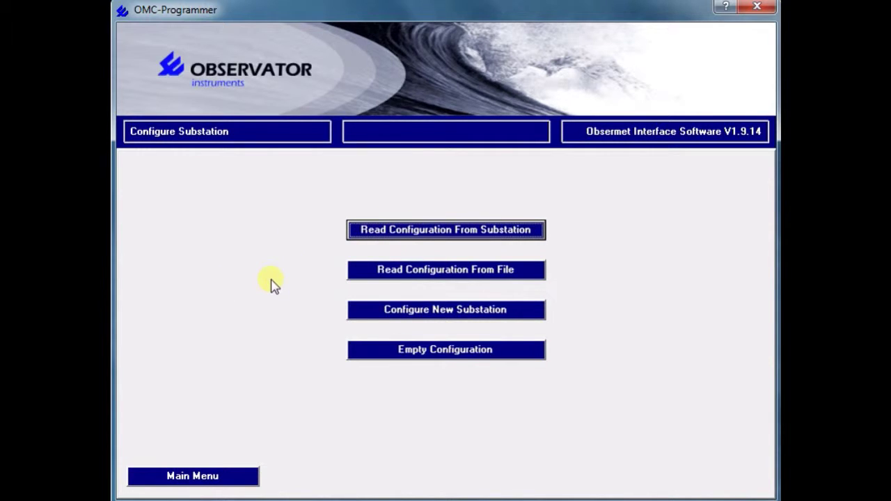
{"action": "left_click", "coordinate": [394, 233]}
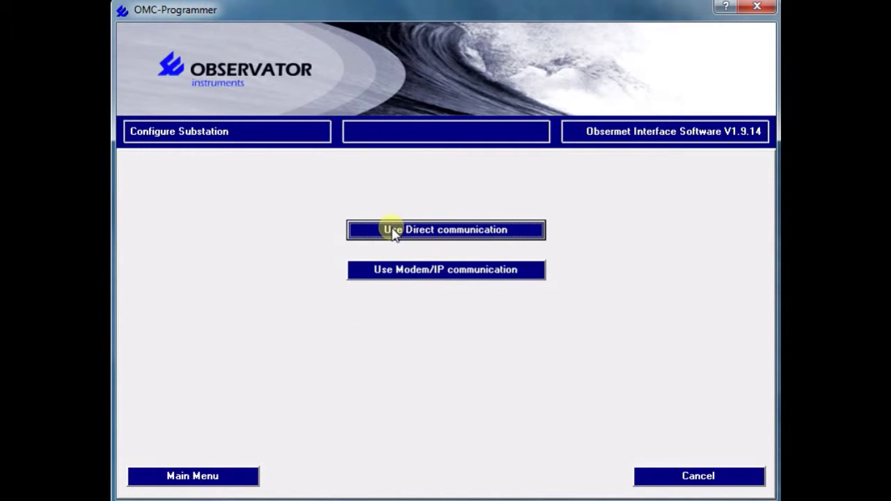
{"action": "left_click", "coordinate": [393, 234]}
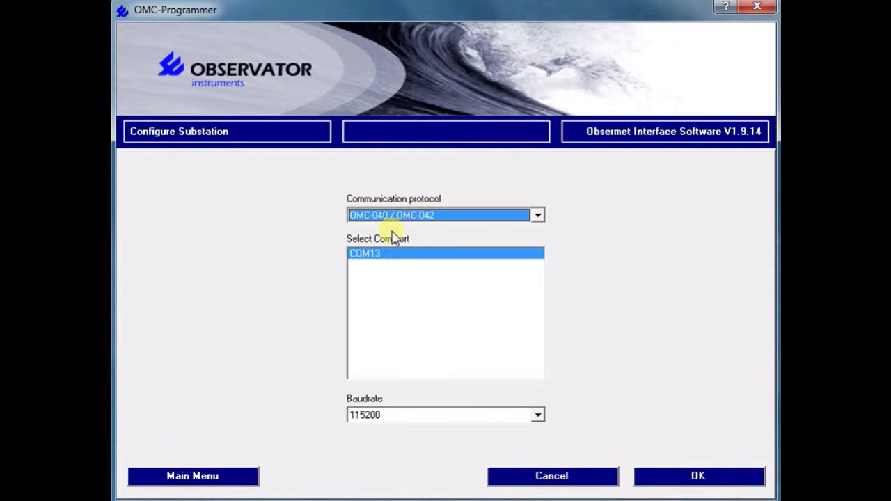
{"action": "left_click", "coordinate": [698, 476]}
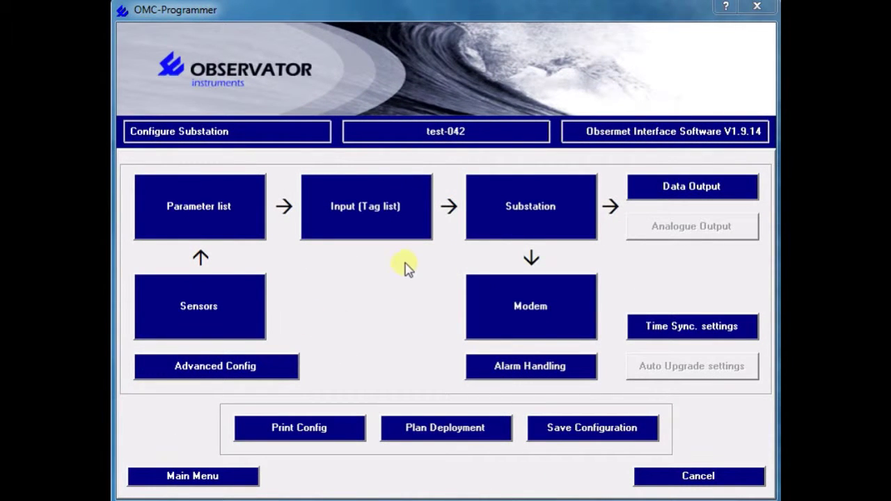
Open the advanced settings of the selected Ain 1 analogue input sensor and check its available mode options.
{"action": "left_click", "coordinate": [207, 309]}
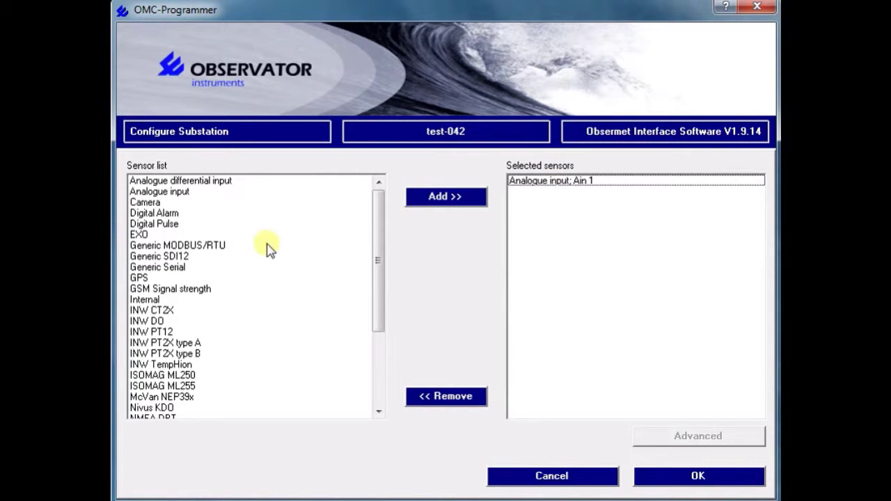
{"action": "left_click", "coordinate": [181, 183]}
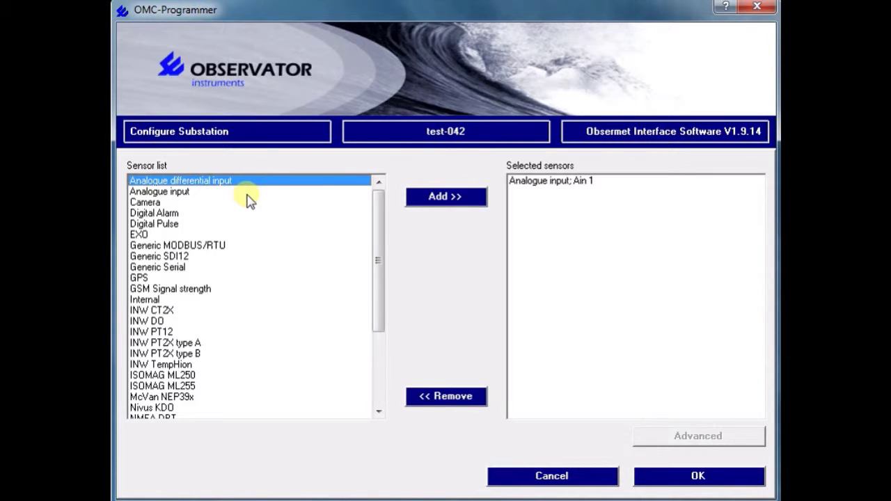
{"action": "left_click", "coordinate": [179, 194]}
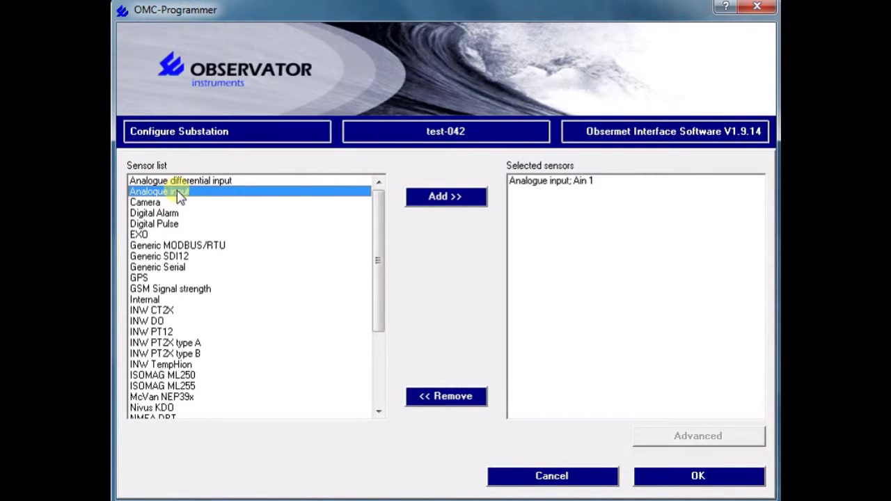
{"action": "left_click", "coordinate": [551, 183]}
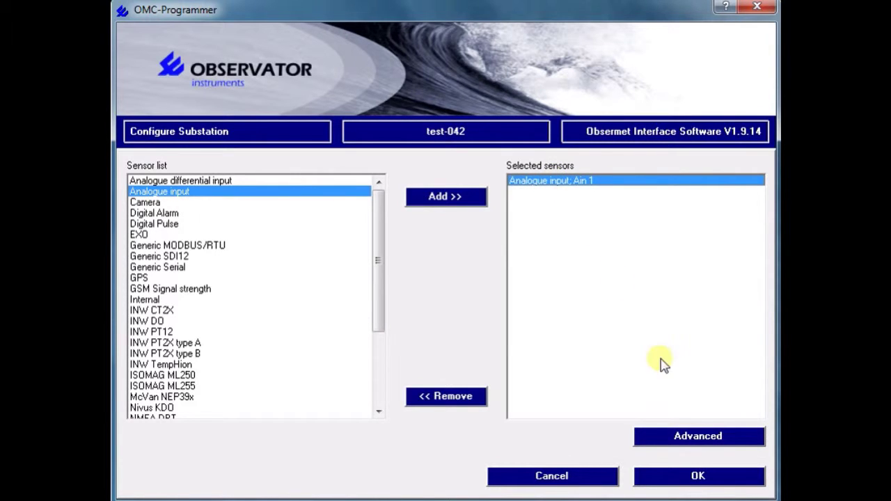
{"action": "left_click", "coordinate": [694, 436]}
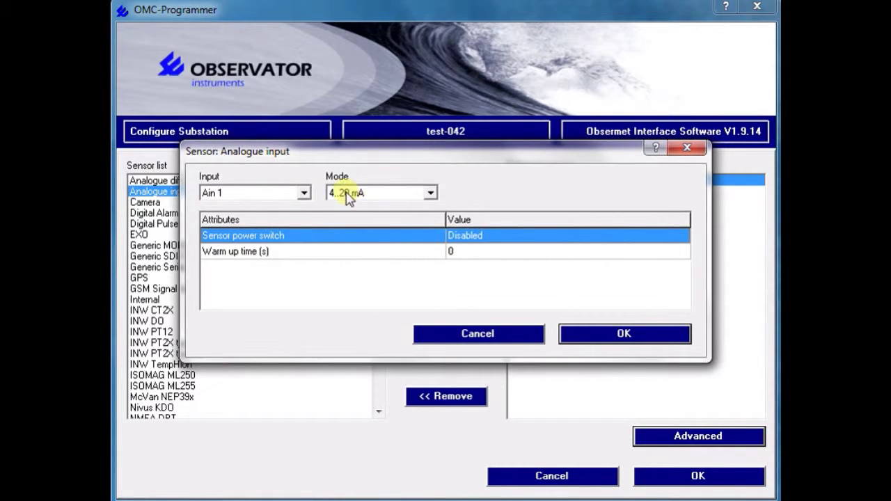
{"action": "left_click", "coordinate": [431, 196]}
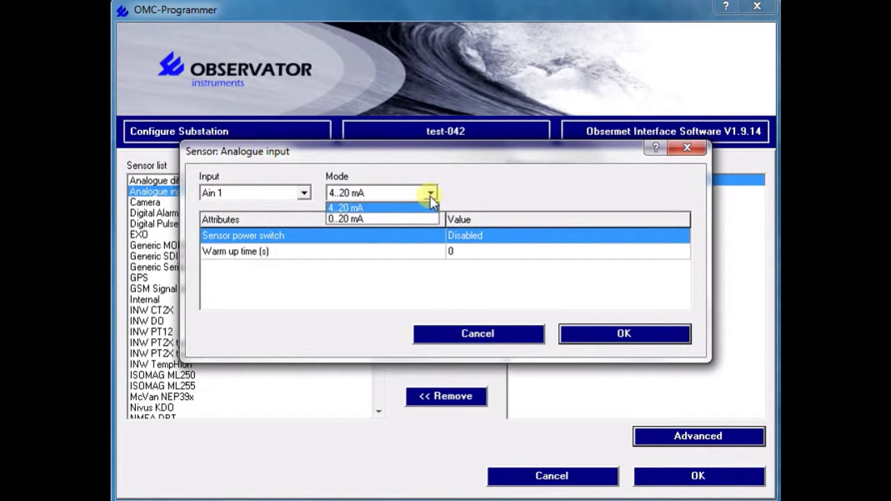
{"action": "left_click", "coordinate": [432, 195]}
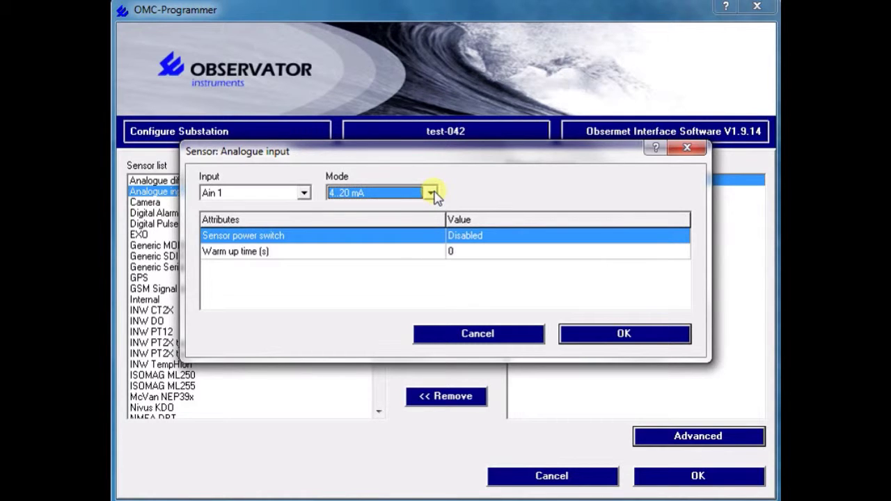
Set the sensor power switch of analogue input Ain 1 to Enabled.
{"action": "left_click", "coordinate": [259, 241]}
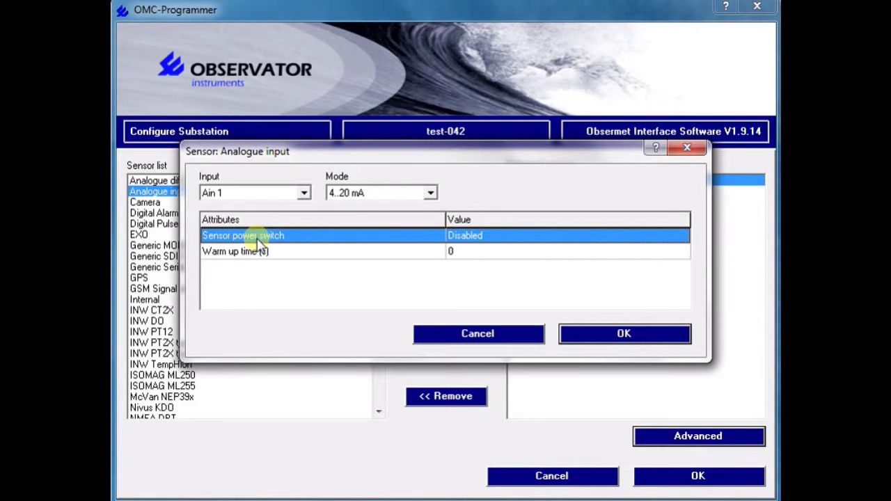
{"action": "double_click", "coordinate": [258, 241]}
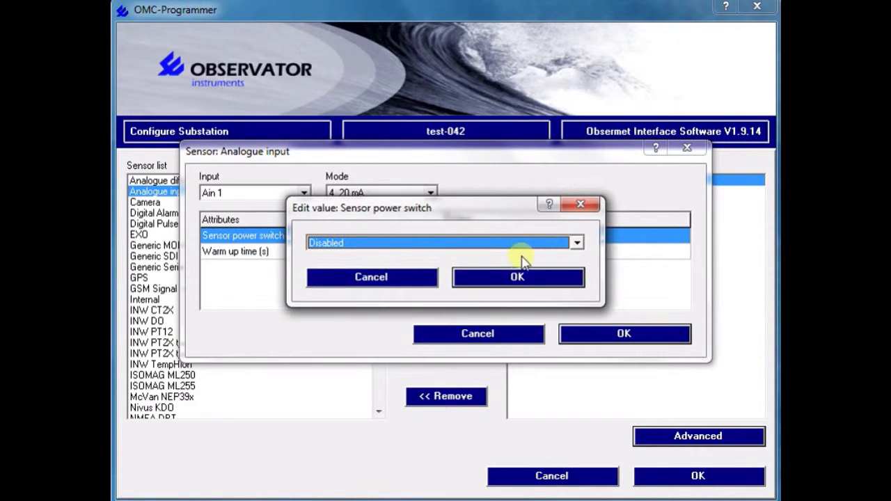
{"action": "left_click", "coordinate": [576, 242]}
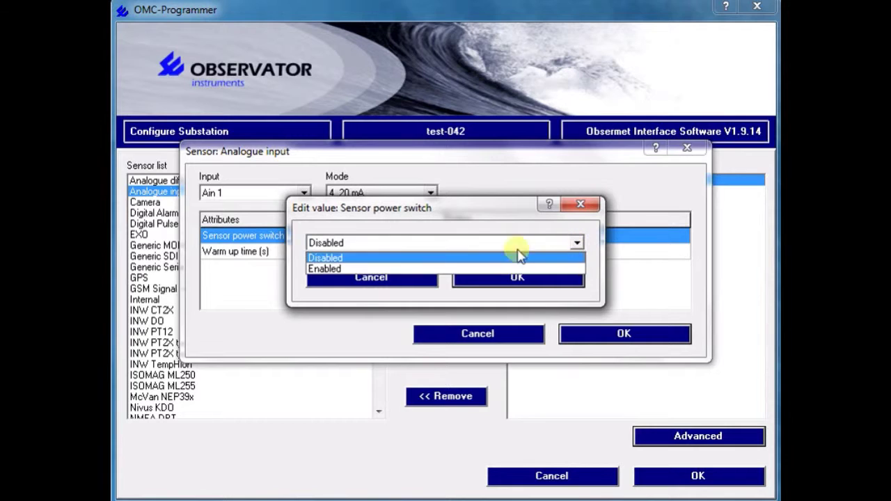
{"action": "left_click", "coordinate": [327, 269]}
{"action": "left_click", "coordinate": [512, 289]}
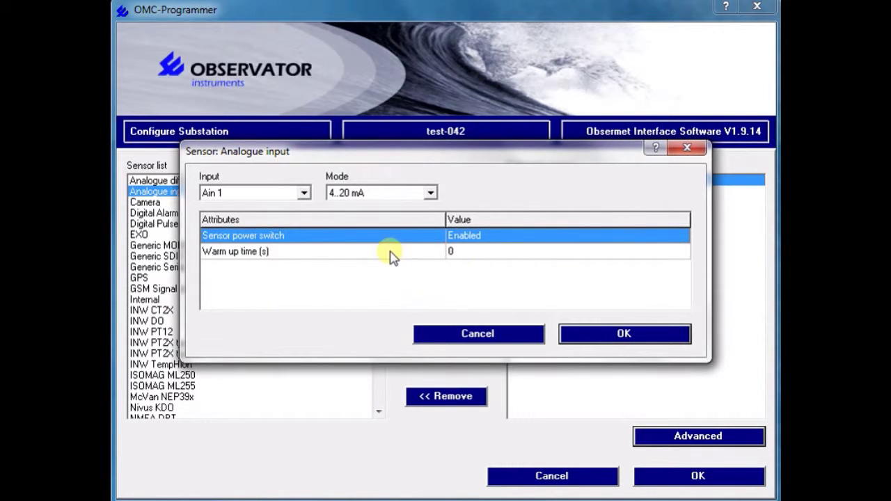
Set the warm up time of analogue input Ain 1 to 4 seconds and accept the sensor settings.
{"action": "left_click", "coordinate": [392, 253]}
{"action": "double_click", "coordinate": [392, 253]}
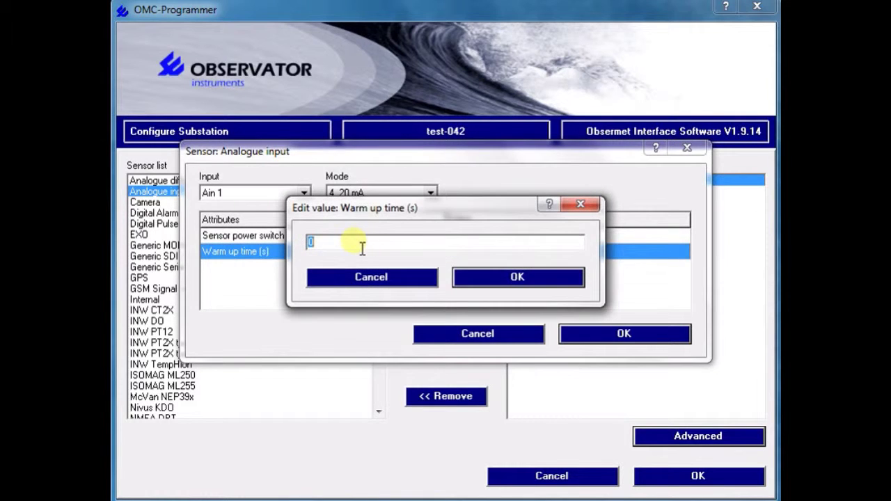
{"action": "type", "text": "4"}
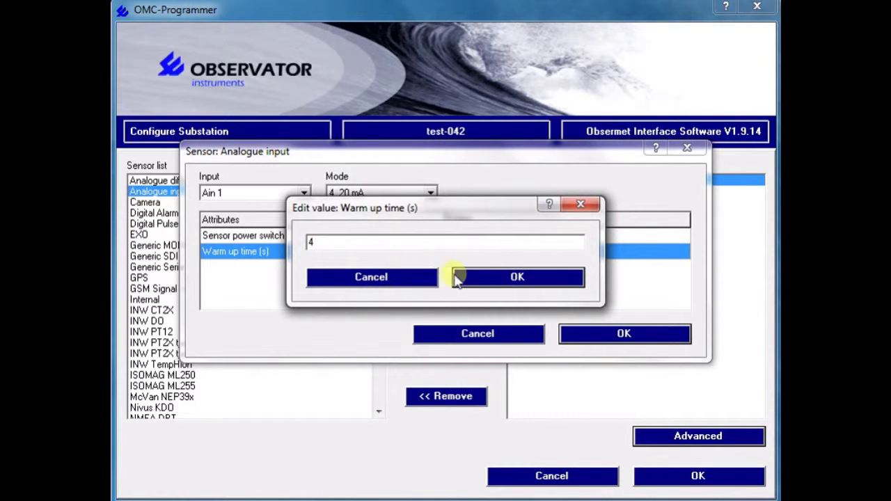
{"action": "left_click", "coordinate": [484, 278]}
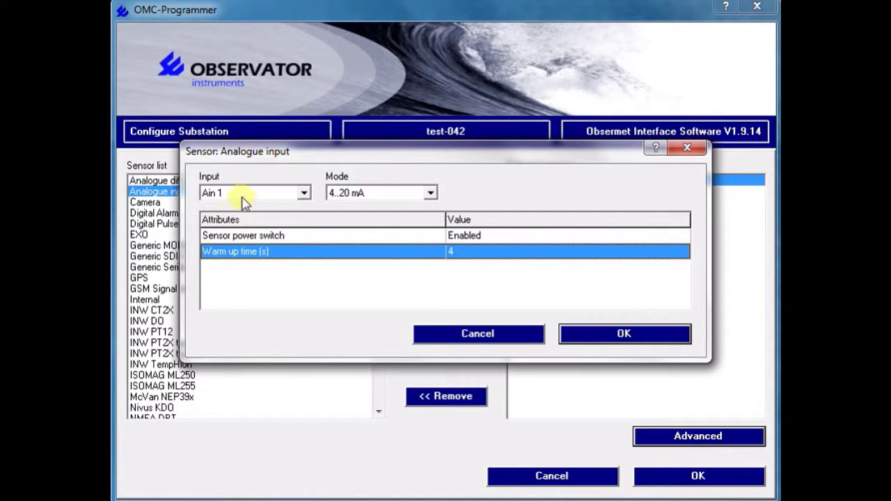
{"action": "left_click", "coordinate": [623, 334]}
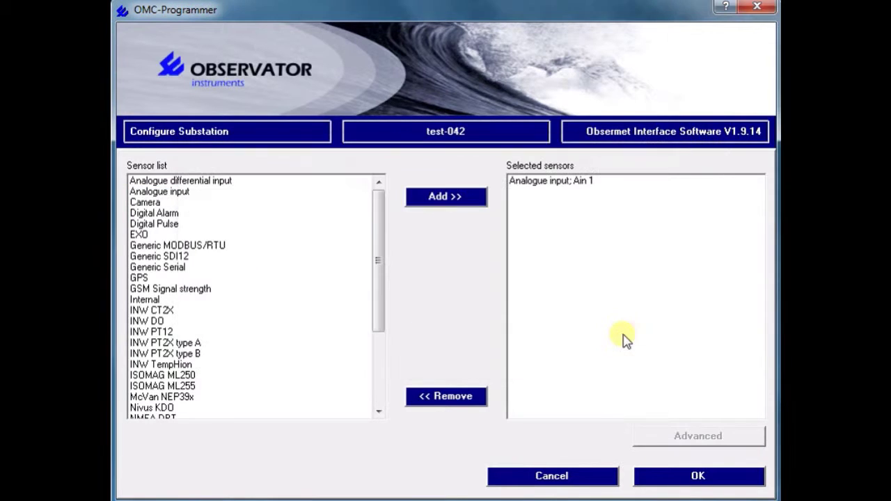
Add a Digital Pulse sensor to the selected sensors and assign it to input Din 2.
{"action": "left_click", "coordinate": [168, 229]}
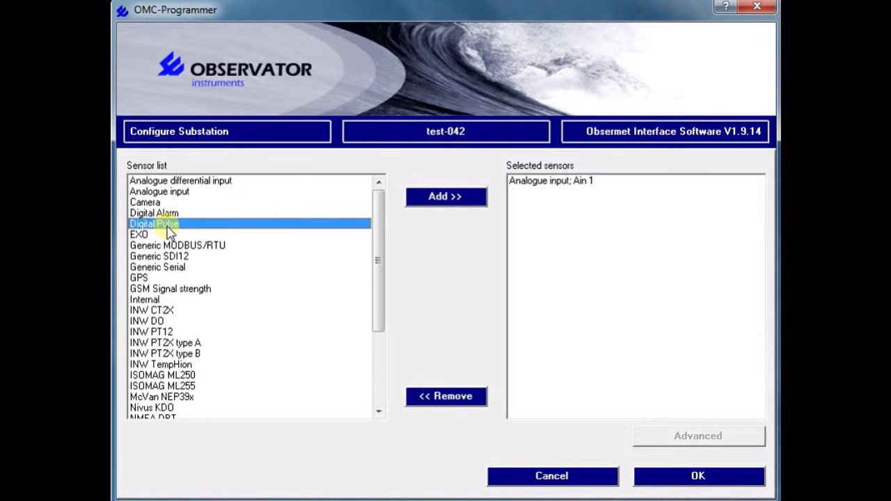
{"action": "left_click", "coordinate": [444, 197]}
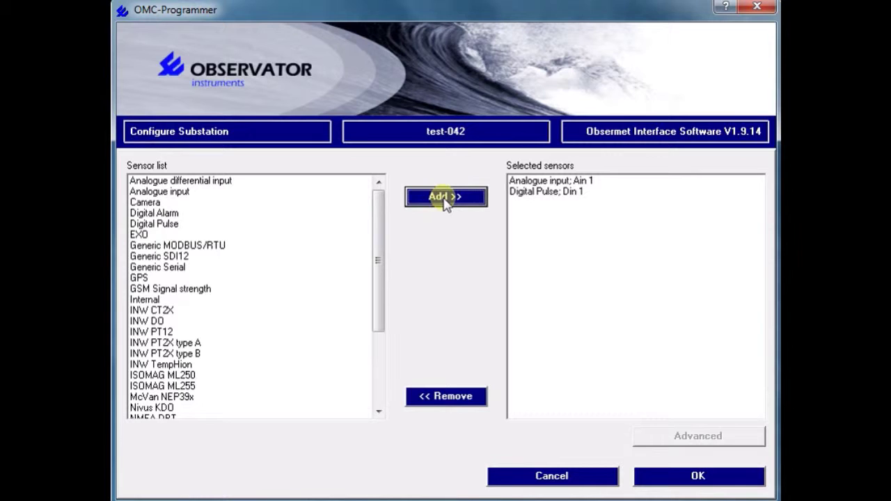
{"action": "left_click", "coordinate": [549, 194]}
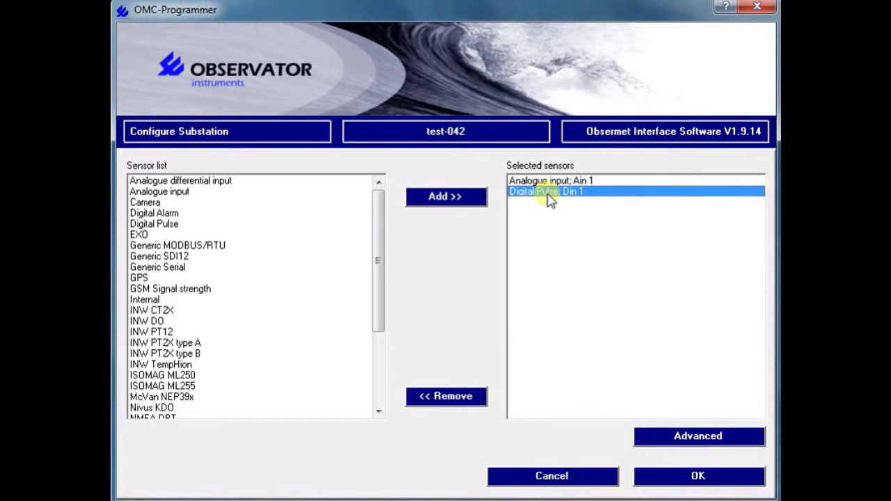
{"action": "left_click", "coordinate": [698, 440]}
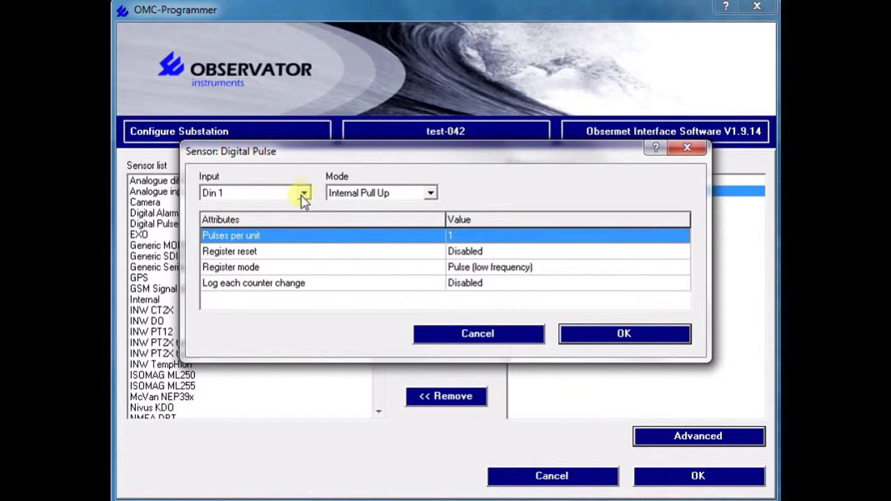
{"action": "left_click", "coordinate": [304, 193]}
{"action": "left_click", "coordinate": [232, 219]}
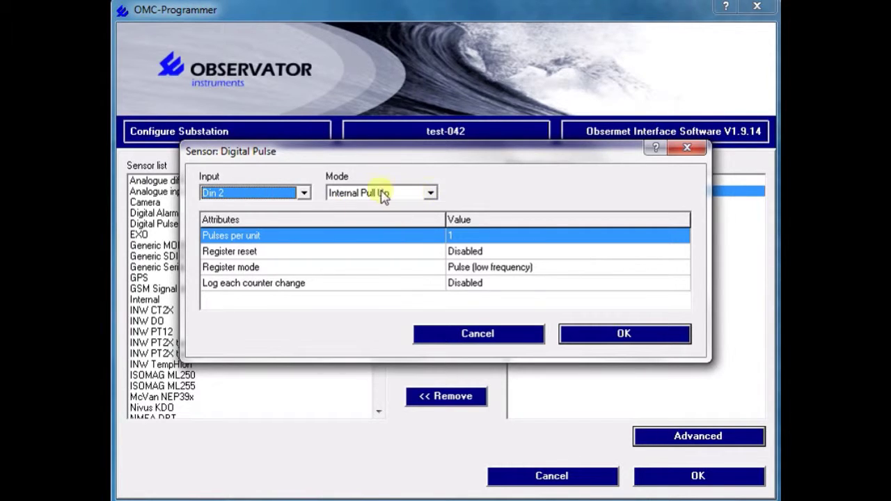
Check the mode options of the Digital Pulse sensor, keep Internal Pull Up and accept the sensor settings.
{"action": "left_click", "coordinate": [432, 194]}
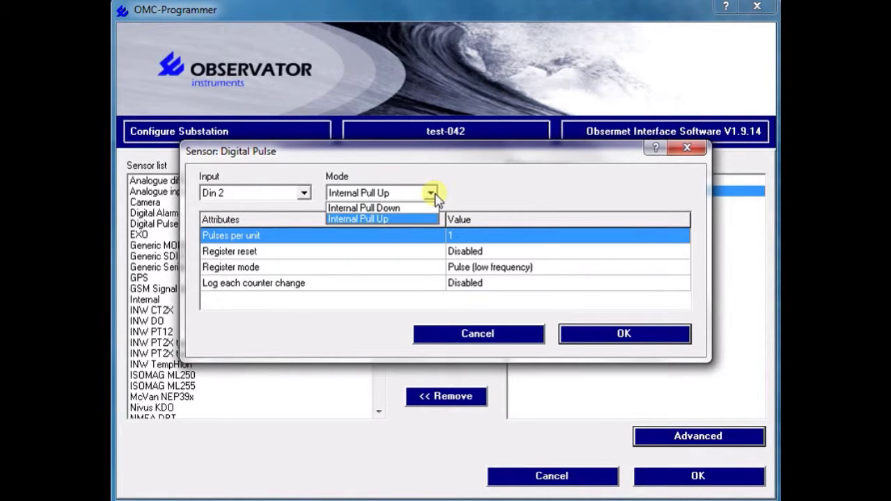
{"action": "left_click", "coordinate": [432, 194]}
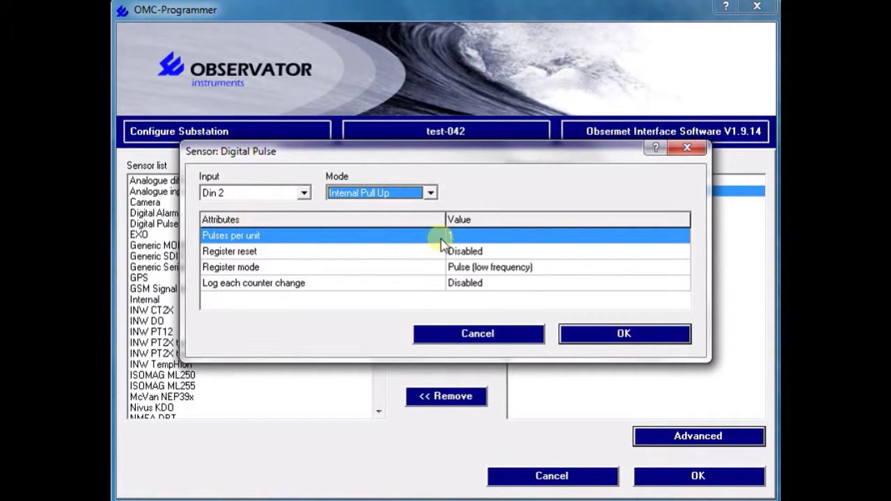
{"action": "left_click", "coordinate": [621, 334]}
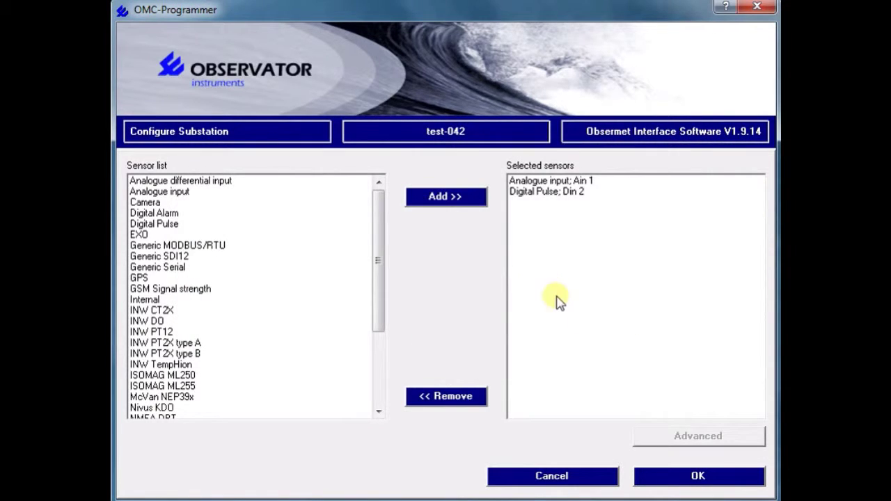
Add the Internal sensor to the selected sensors.
{"action": "left_click", "coordinate": [159, 236]}
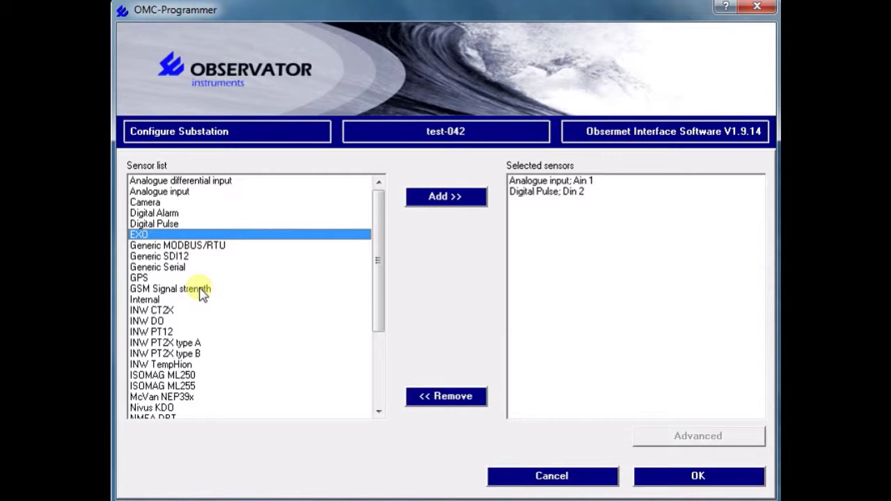
{"action": "left_click", "coordinate": [143, 301]}
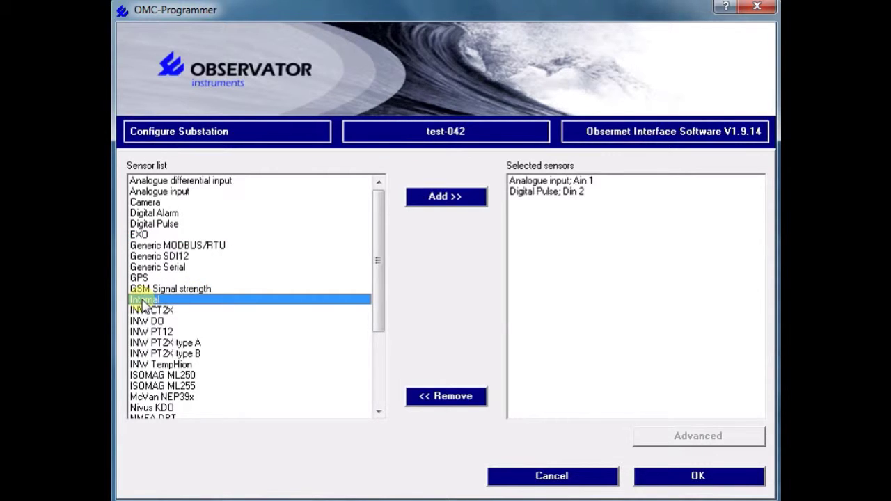
{"action": "left_click", "coordinate": [444, 200]}
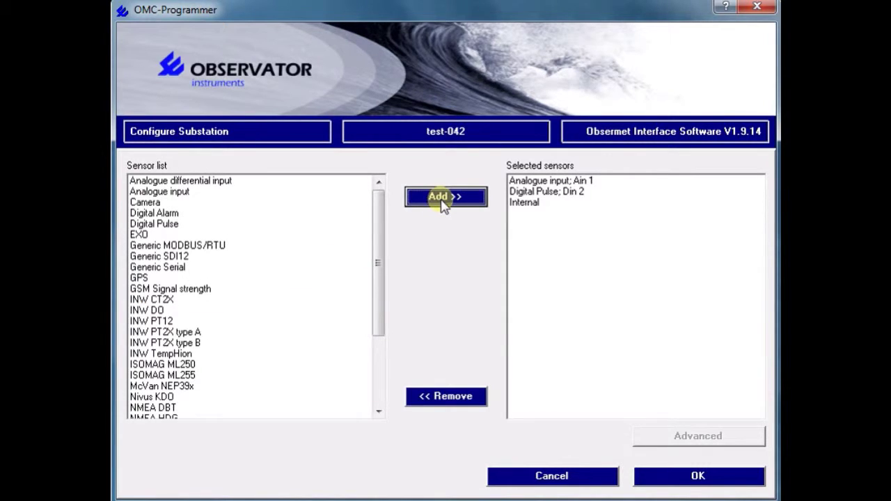
Set the battery capacity of the Internal sensor to 13000 mAh in its advanced settings.
{"action": "left_click", "coordinate": [529, 206]}
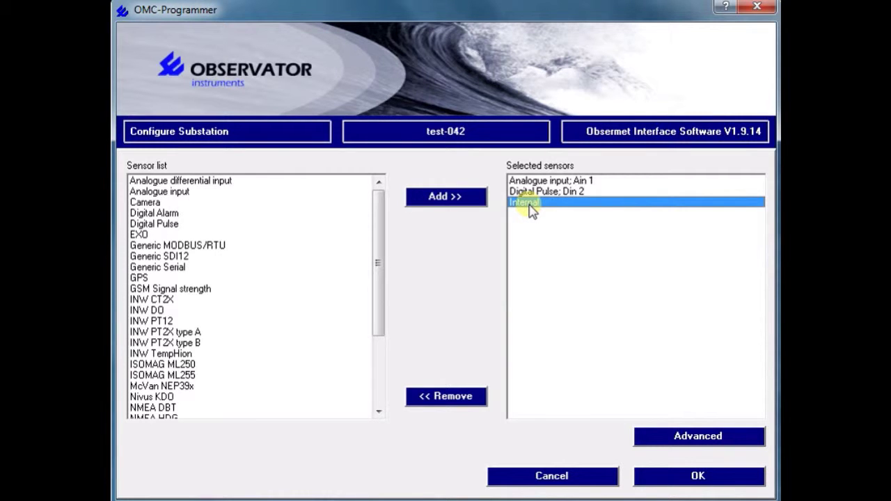
{"action": "double_click", "coordinate": [529, 204]}
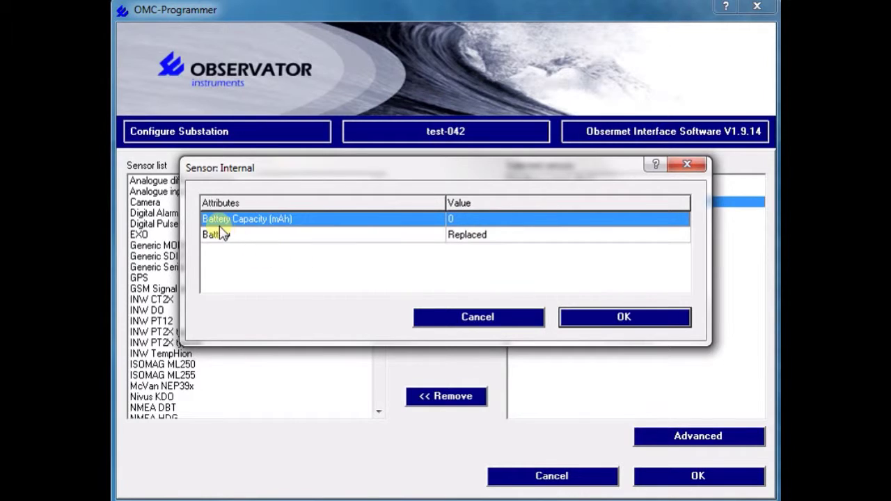
{"action": "left_click", "coordinate": [473, 220]}
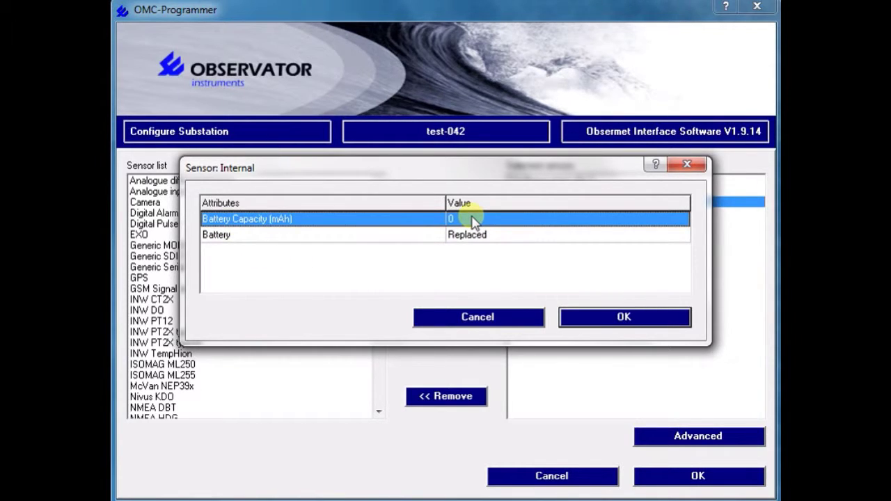
{"action": "double_click", "coordinate": [474, 220]}
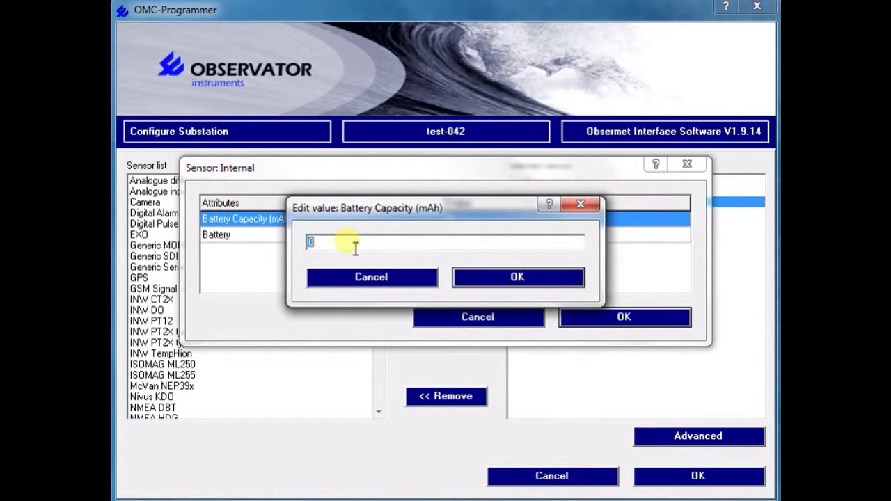
{"action": "type", "text": "13000"}
{"action": "left_click", "coordinate": [521, 277]}
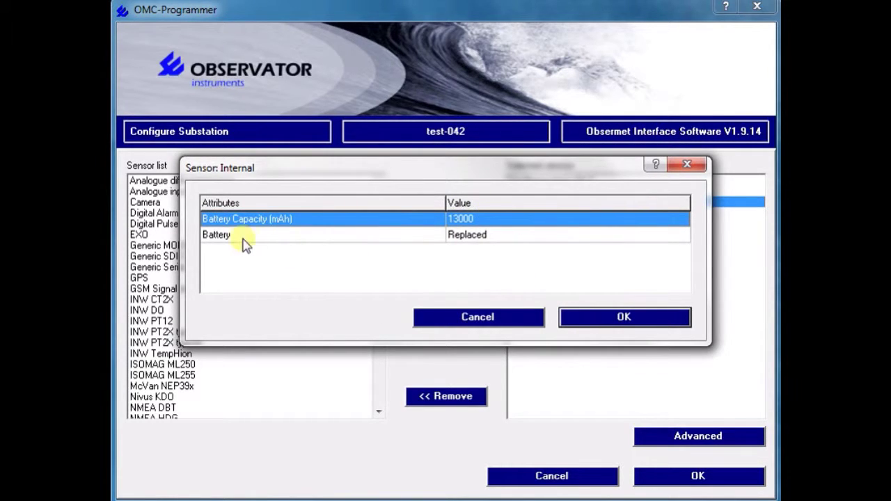
Set the Battery attribute of the Internal sensor to Present and accept the sensor settings.
{"action": "left_click", "coordinate": [467, 237]}
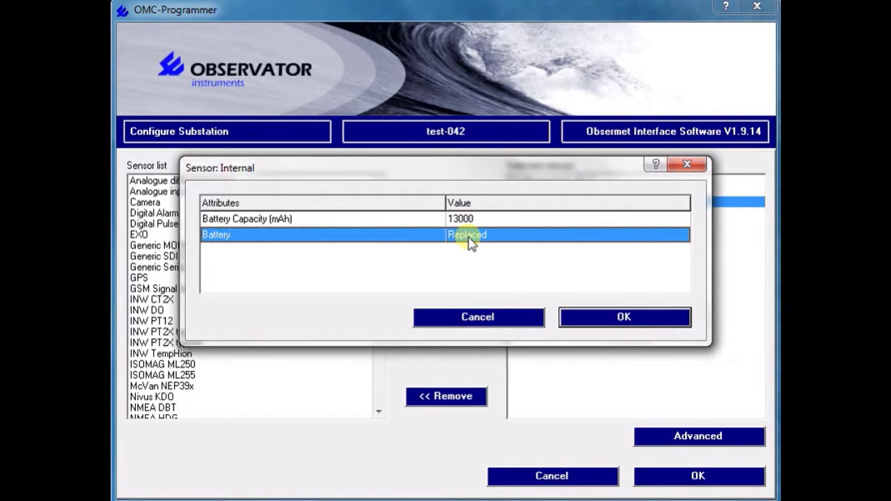
{"action": "double_click", "coordinate": [468, 238]}
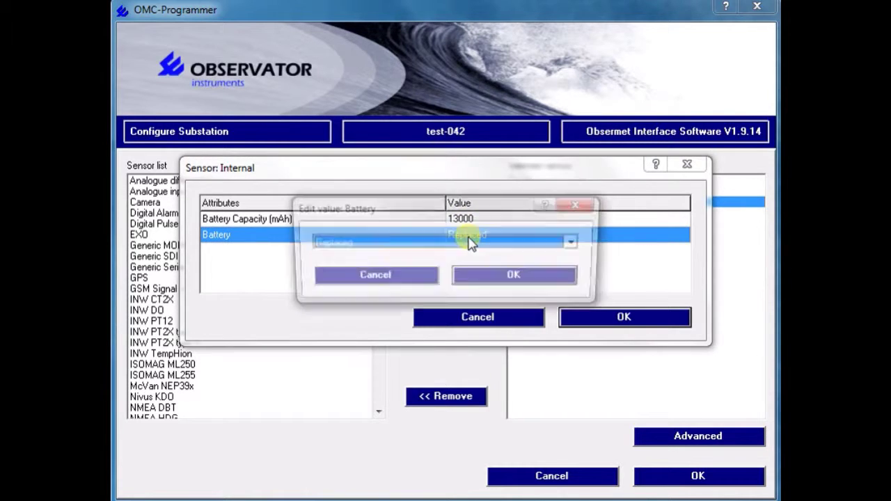
{"action": "left_click", "coordinate": [576, 242]}
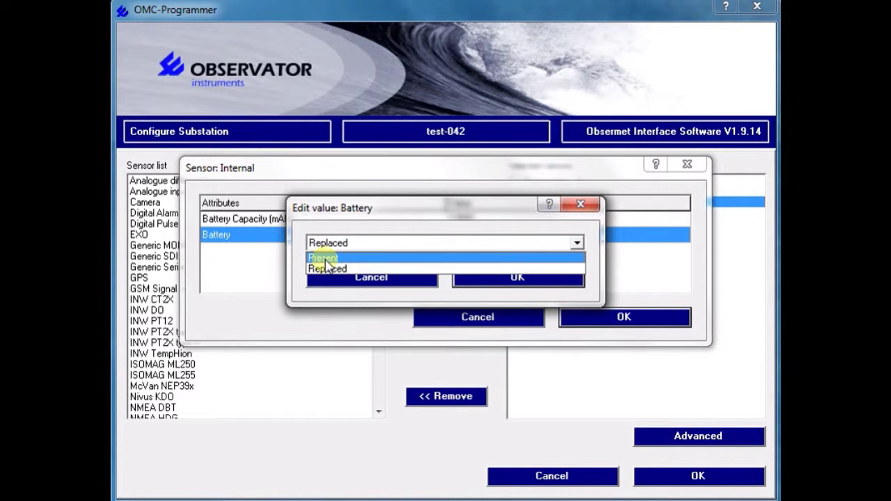
{"action": "left_click", "coordinate": [325, 259]}
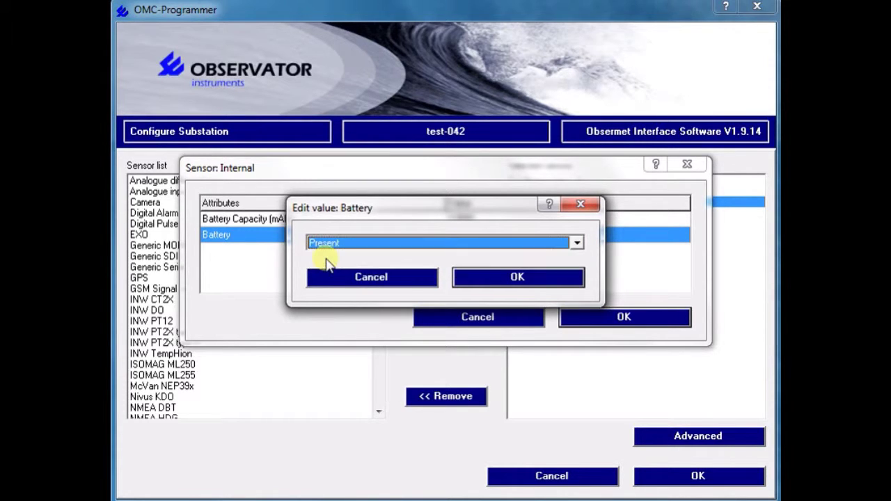
{"action": "left_click", "coordinate": [519, 278]}
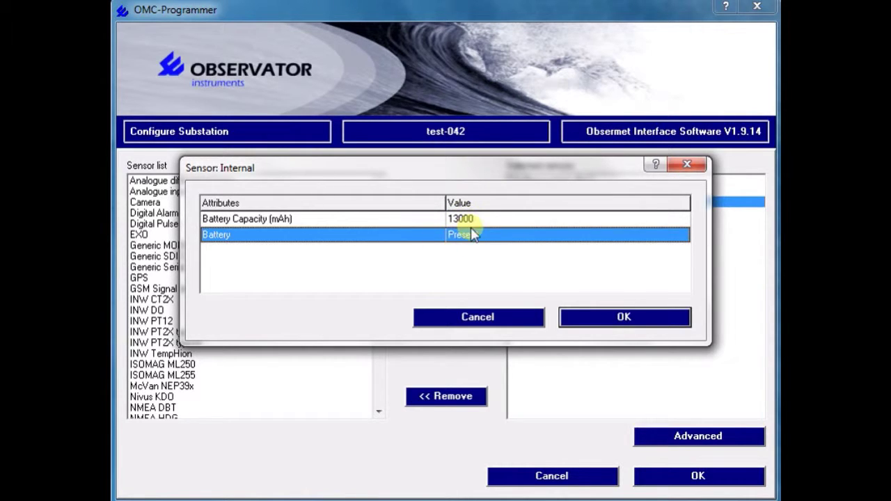
{"action": "left_click", "coordinate": [623, 319]}
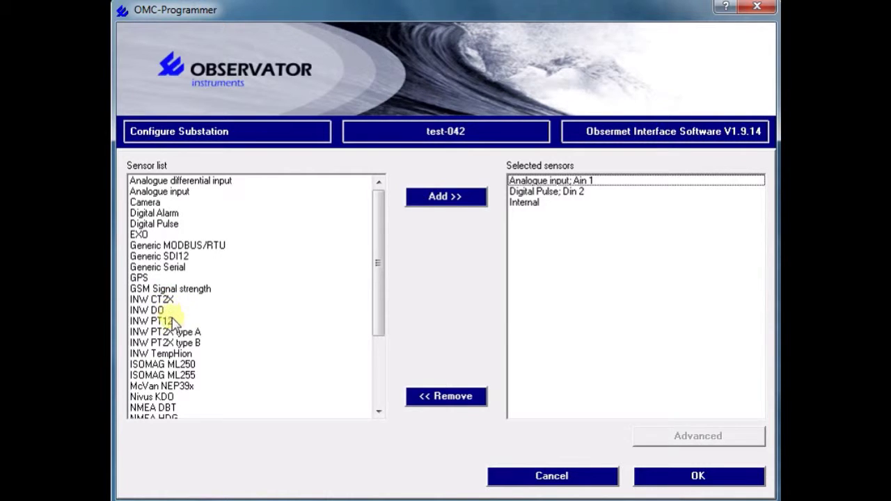
Look through the remaining available sensor types and the selected sensors, and accept the sensor selection.
{"action": "left_click_drag", "start_coordinate": [382, 316], "coordinate": [383, 367]}
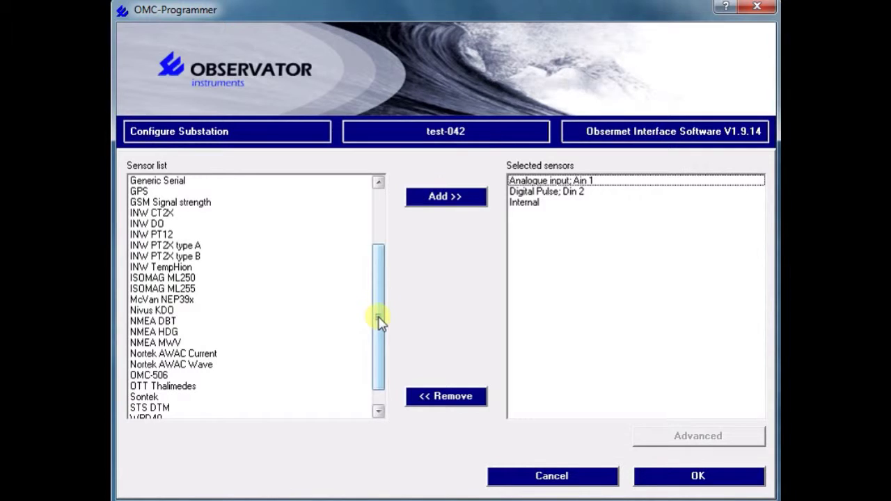
{"action": "left_click_drag", "start_coordinate": [378, 318], "coordinate": [381, 335]}
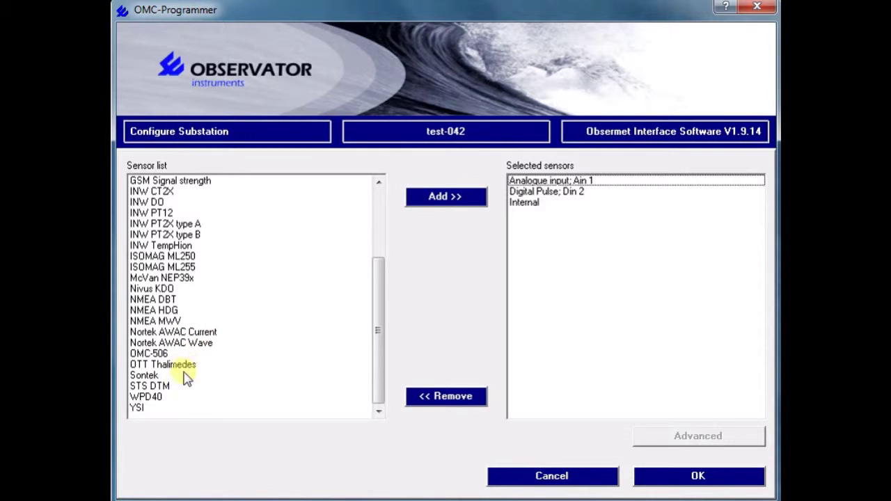
{"action": "left_click", "coordinate": [142, 409]}
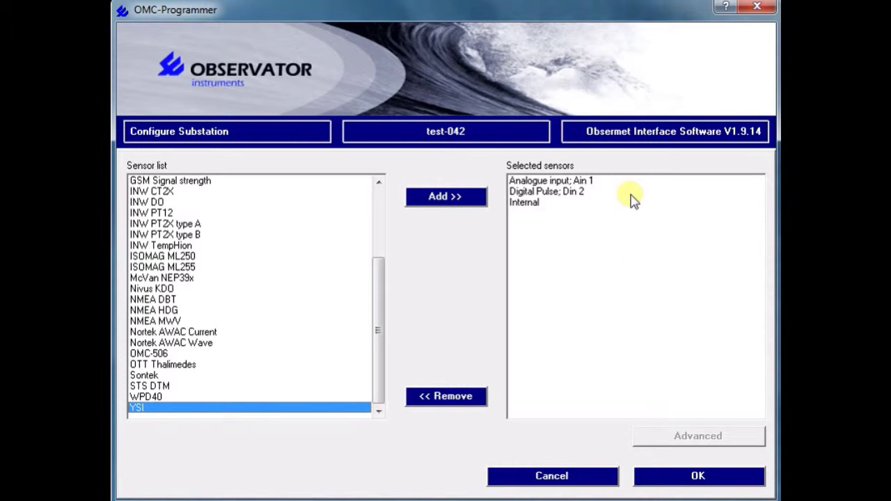
{"action": "left_click", "coordinate": [540, 182]}
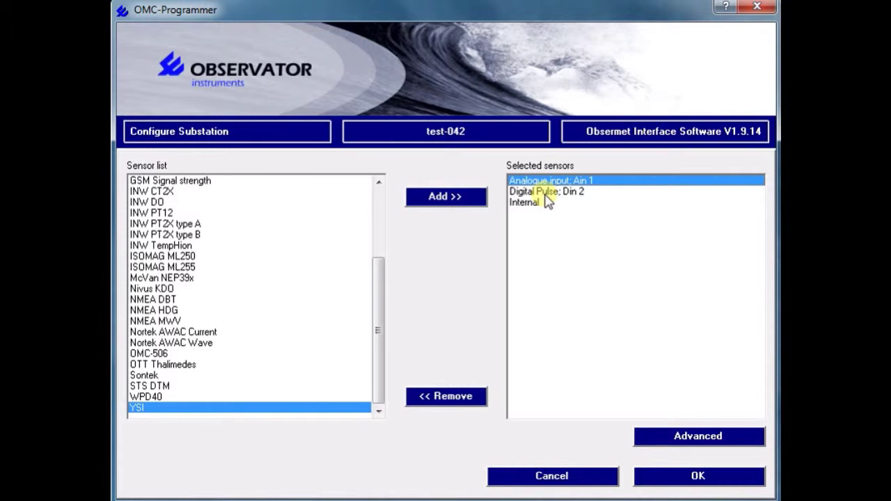
{"action": "left_click", "coordinate": [547, 192]}
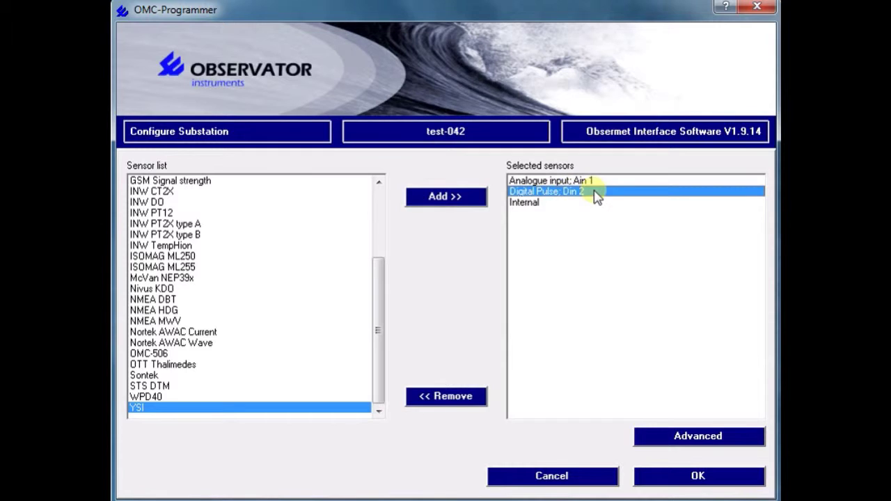
{"action": "left_click", "coordinate": [525, 202]}
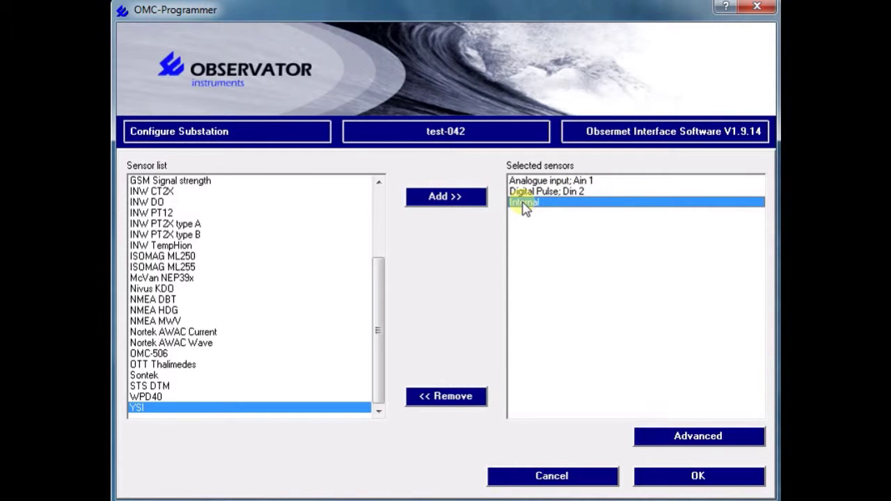
{"action": "left_click", "coordinate": [707, 479]}
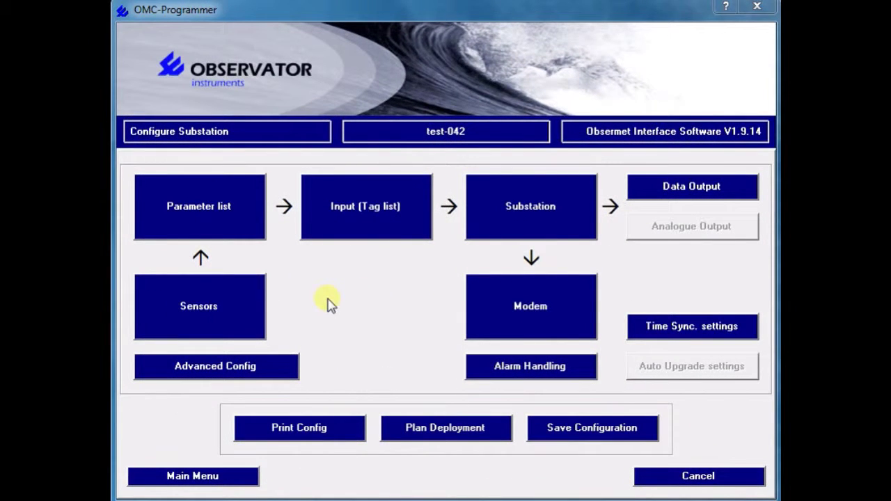
Open the analogue settings of the selected Ain 1 AIN parameter in the parameter list and choose the 4..20 mA mode.
{"action": "left_click", "coordinate": [208, 308]}
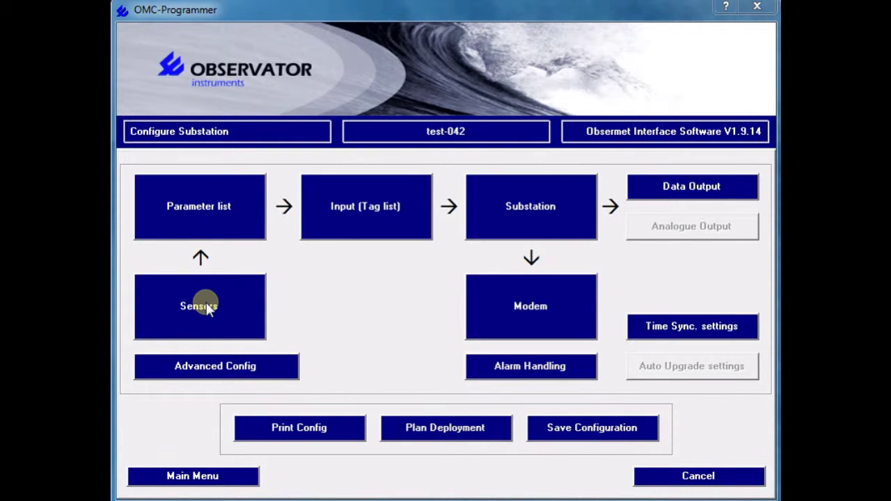
{"action": "left_click", "coordinate": [196, 212]}
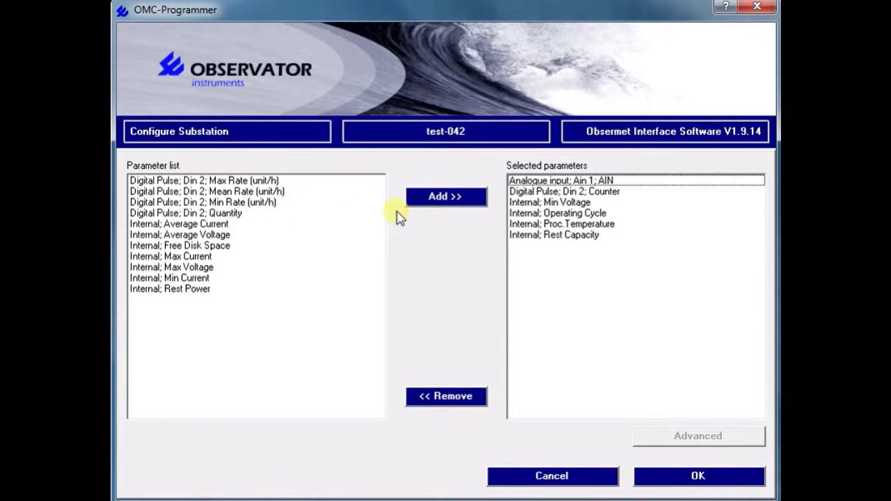
{"action": "left_click", "coordinate": [533, 182]}
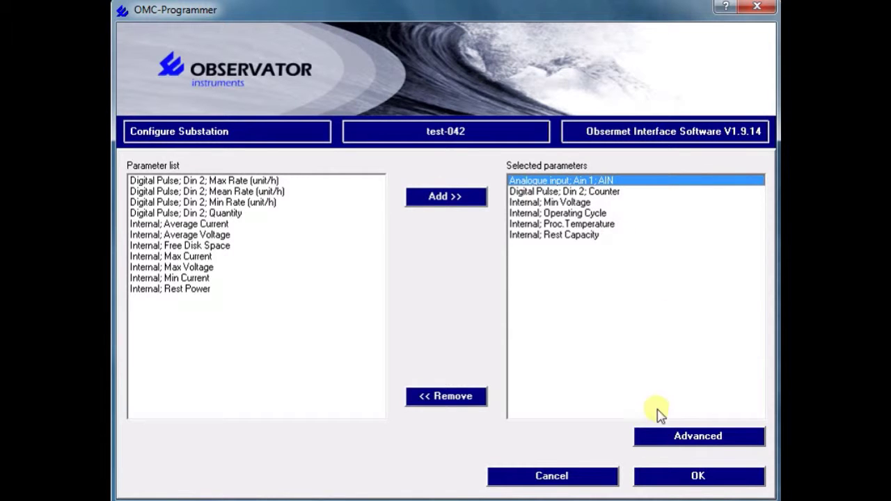
{"action": "left_click", "coordinate": [674, 437]}
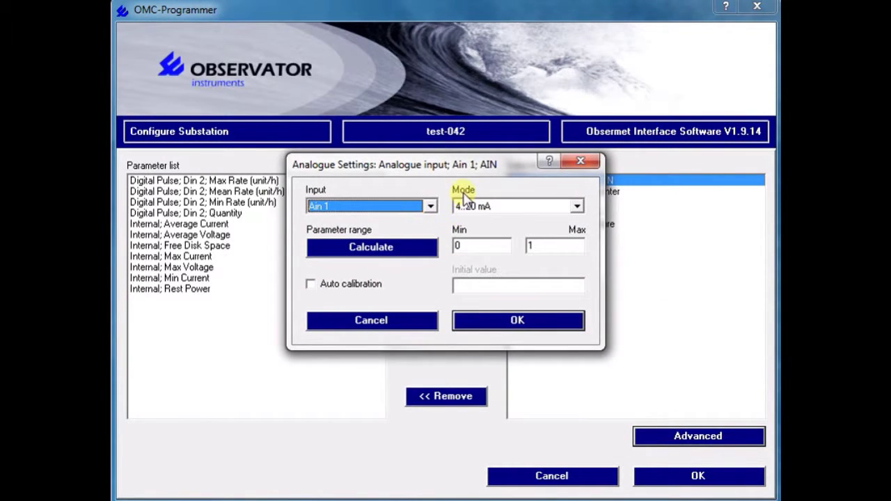
{"action": "left_click", "coordinate": [578, 207]}
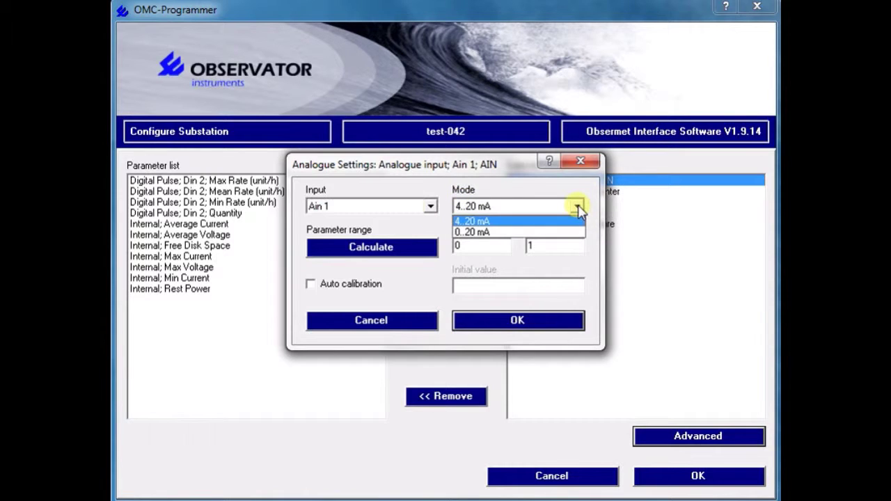
{"action": "left_click", "coordinate": [476, 223]}
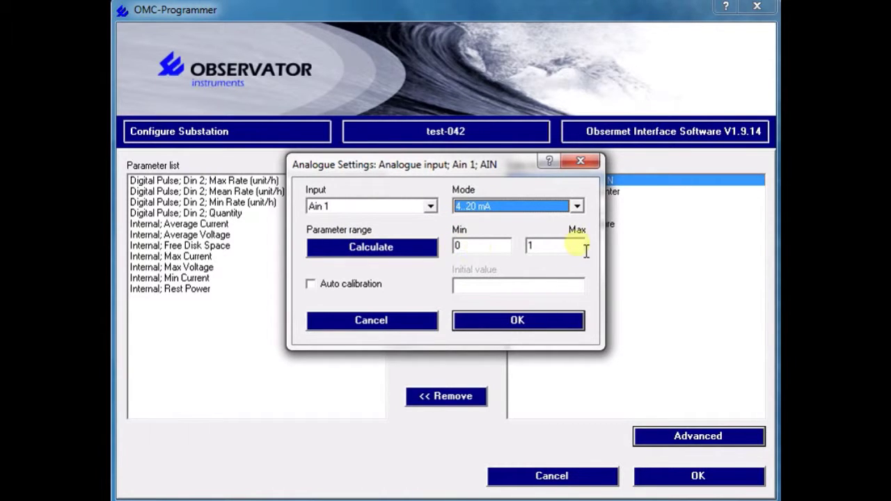
Set the Ain 1 AIN parameter range to a minimum of 6 and a maximum of 10.
{"action": "left_click", "coordinate": [478, 250]}
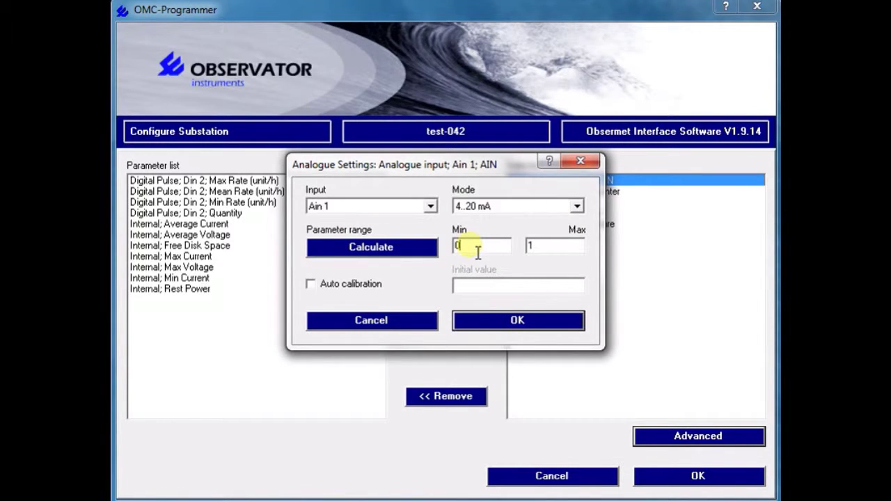
{"action": "key", "text": "BackSpace"}
{"action": "type", "text": "6"}
{"action": "left_click", "coordinate": [558, 251]}
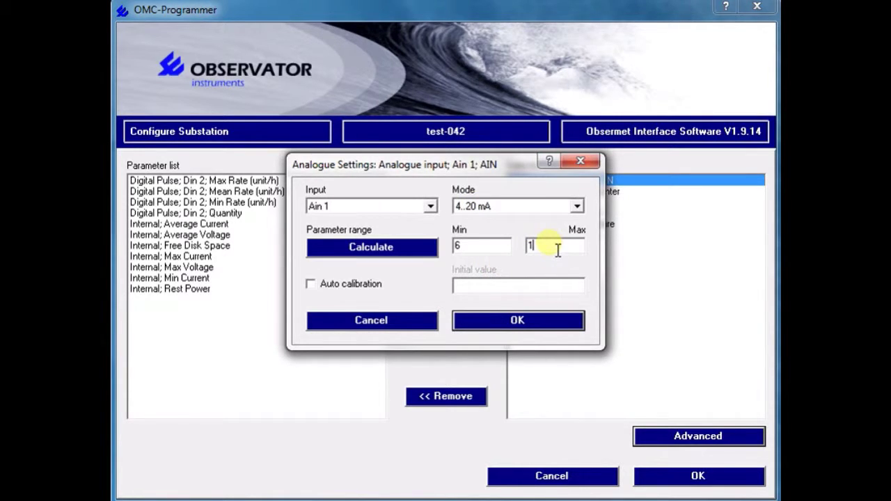
{"action": "type", "text": "0"}
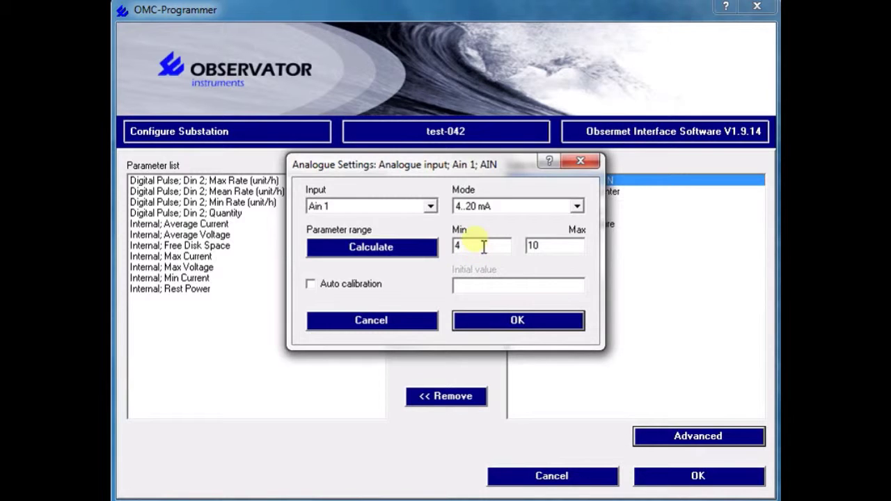
Set the Ain 1 AIN parameter range to 4 to 20, check the range calculation, and accept the analogue settings and parameter selection.
{"action": "left_click", "coordinate": [554, 255]}
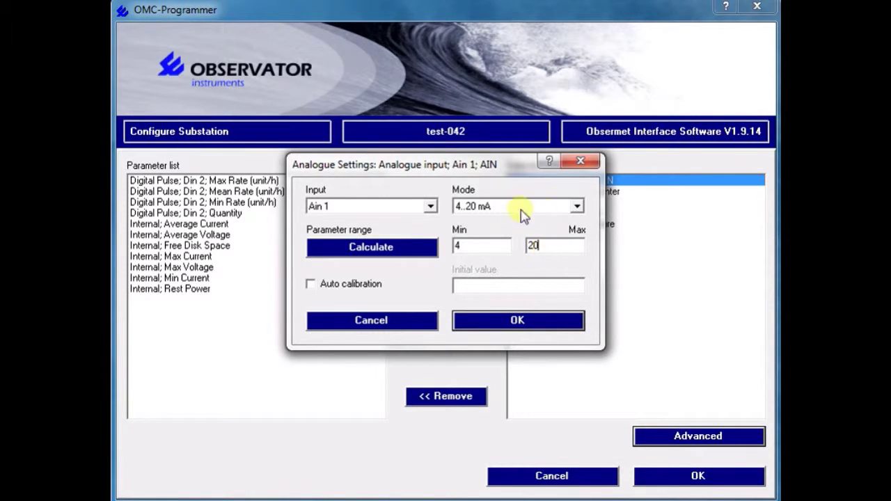
{"action": "left_click", "coordinate": [392, 248]}
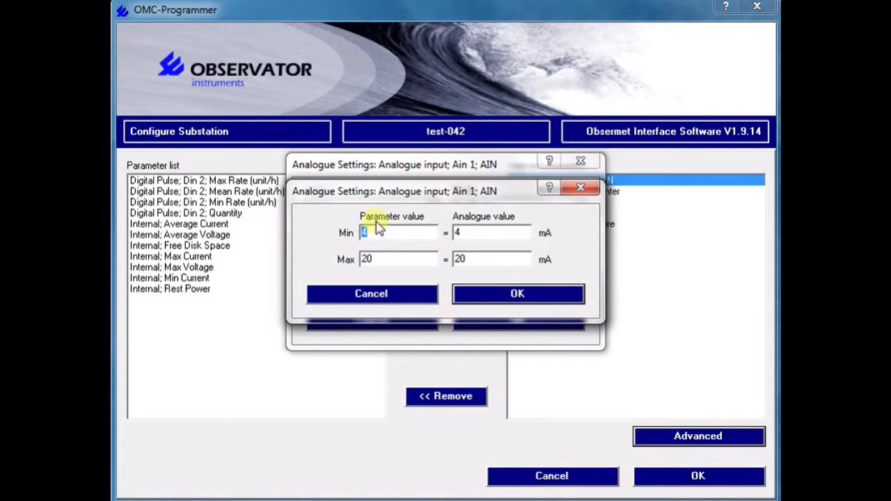
{"action": "left_click", "coordinate": [499, 295]}
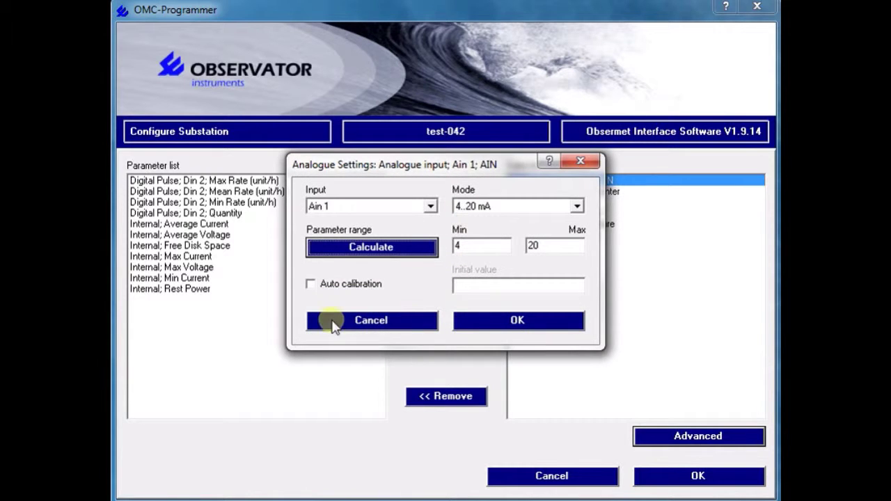
{"action": "left_click", "coordinate": [508, 326]}
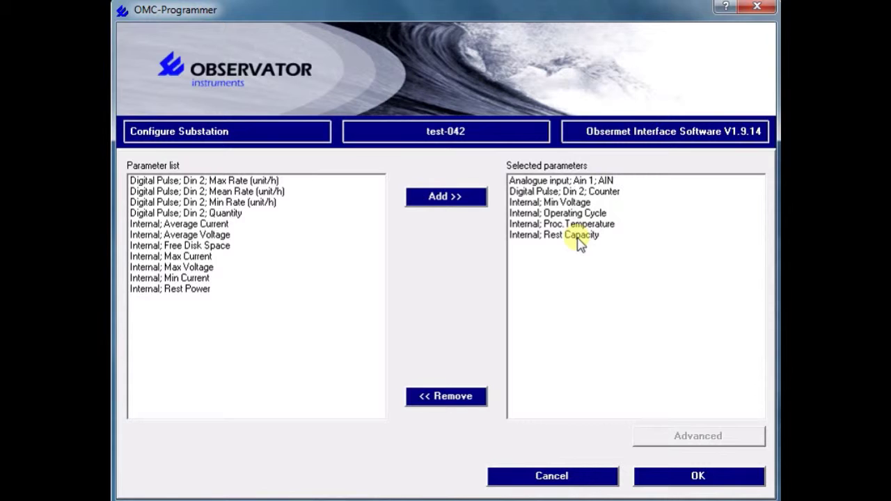
{"action": "left_click", "coordinate": [682, 479]}
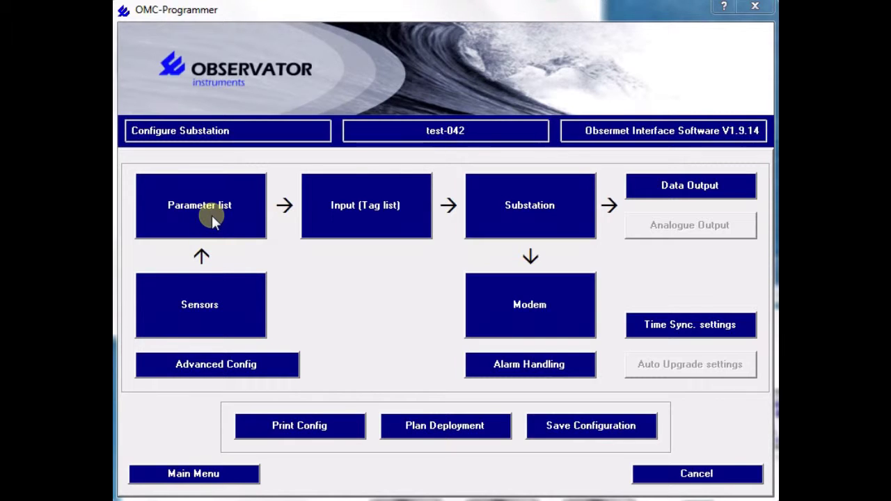
In the input tag list, give the AIN tag a normal sample rate of 10 seconds and enable its logging.
{"action": "left_click", "coordinate": [378, 228]}
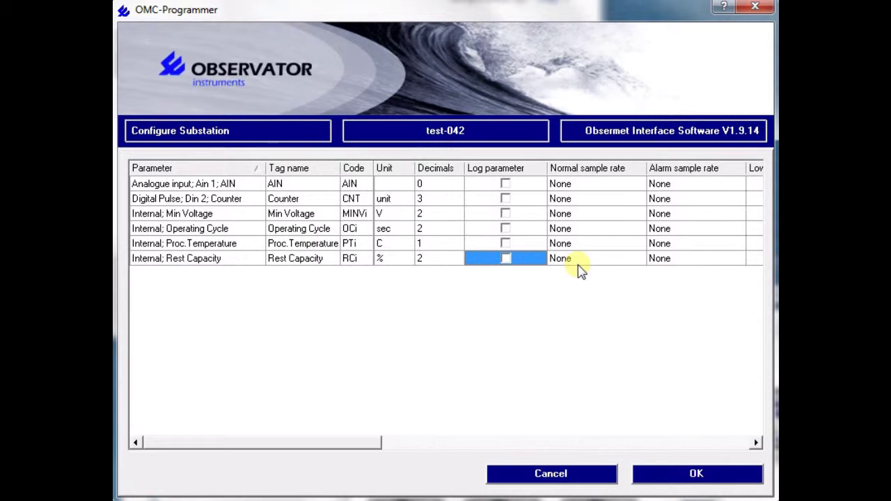
{"action": "left_click", "coordinate": [504, 185]}
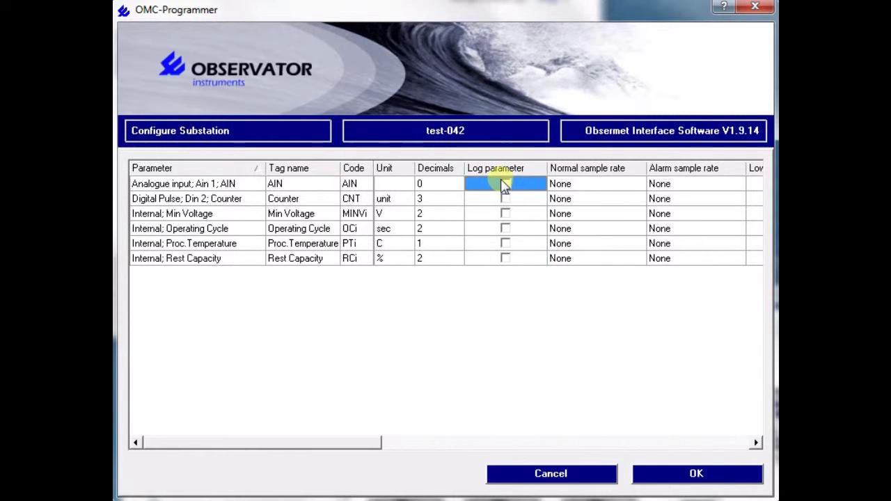
{"action": "double_click", "coordinate": [504, 185]}
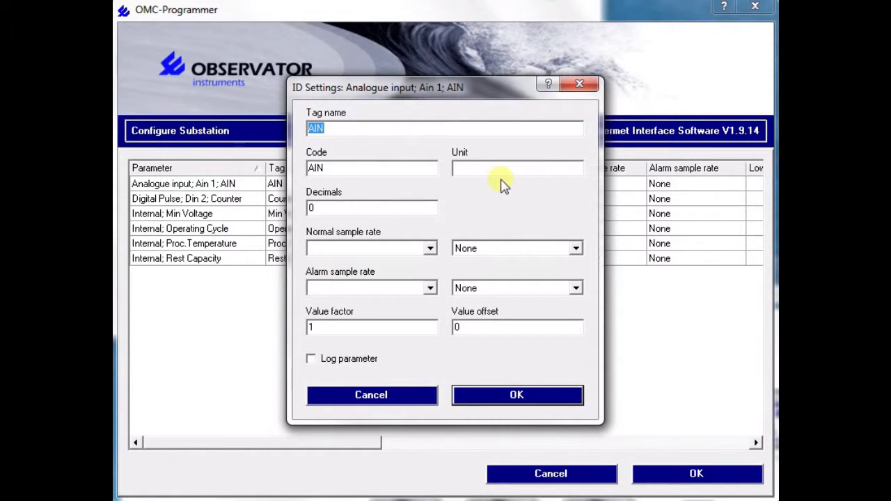
{"action": "left_click", "coordinate": [576, 249]}
{"action": "left_click", "coordinate": [465, 259]}
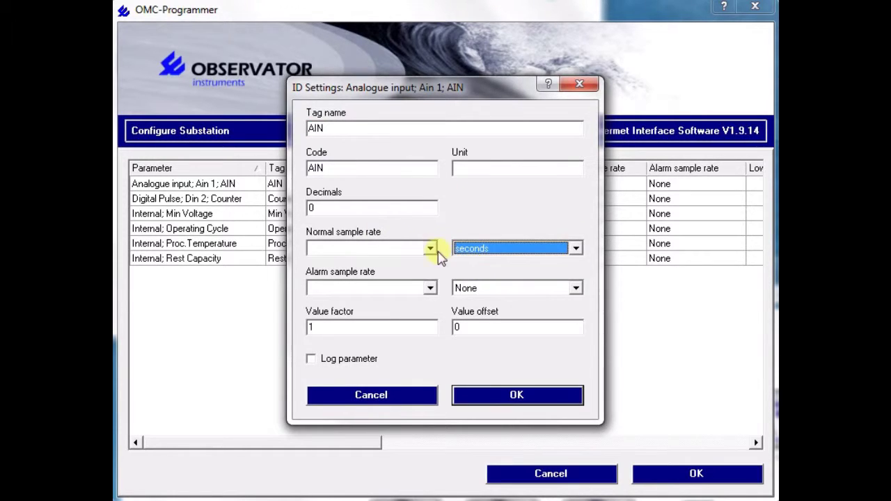
{"action": "left_click", "coordinate": [430, 248]}
{"action": "scroll", "coordinate": [330, 324], "scroll_direction": "down", "scroll_amount": 2}
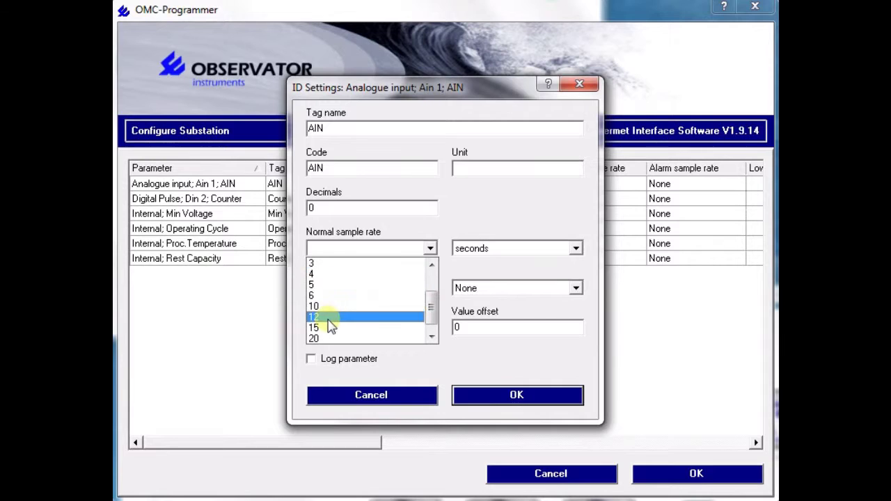
{"action": "left_click", "coordinate": [317, 306]}
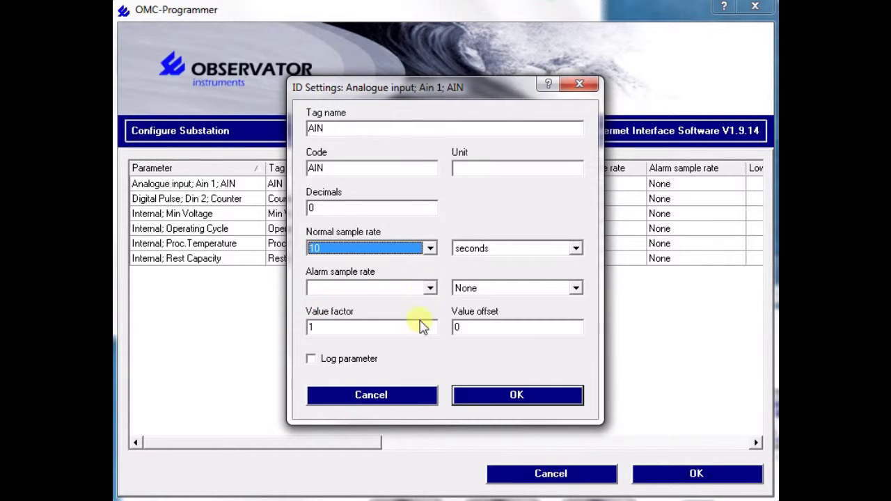
{"action": "left_click", "coordinate": [312, 359]}
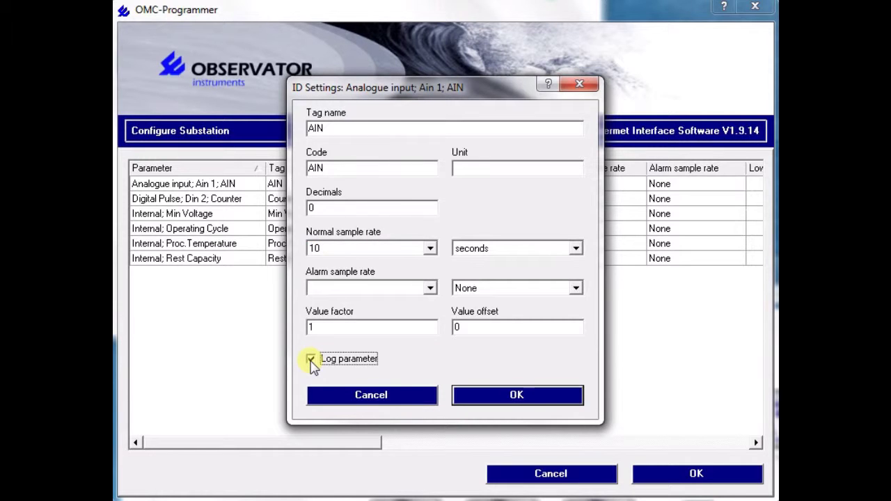
{"action": "left_click", "coordinate": [505, 401]}
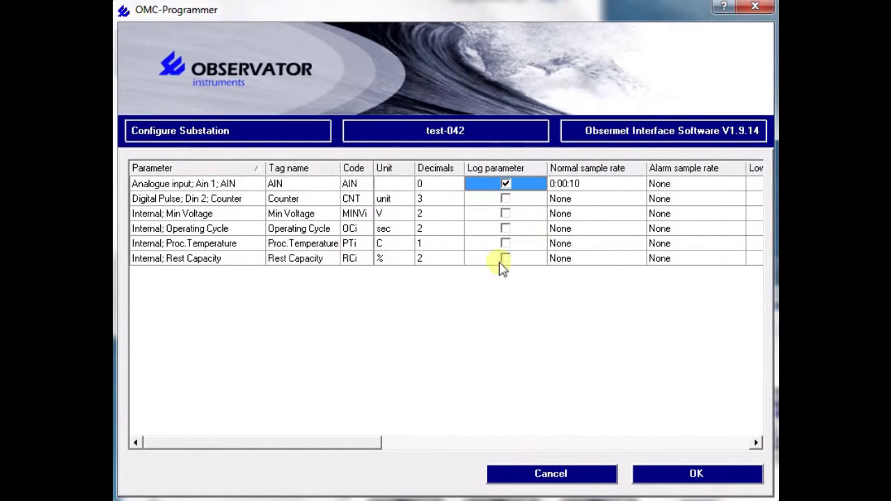
Give the Digital Pulse Din 2 Counter tag a normal sample rate of 10 seconds and enable its logging.
{"action": "double_click", "coordinate": [504, 201]}
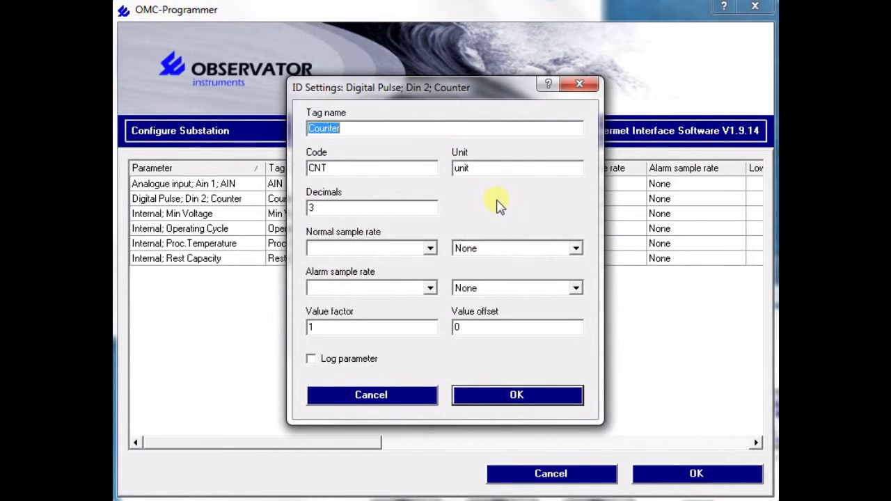
{"action": "left_click", "coordinate": [577, 249]}
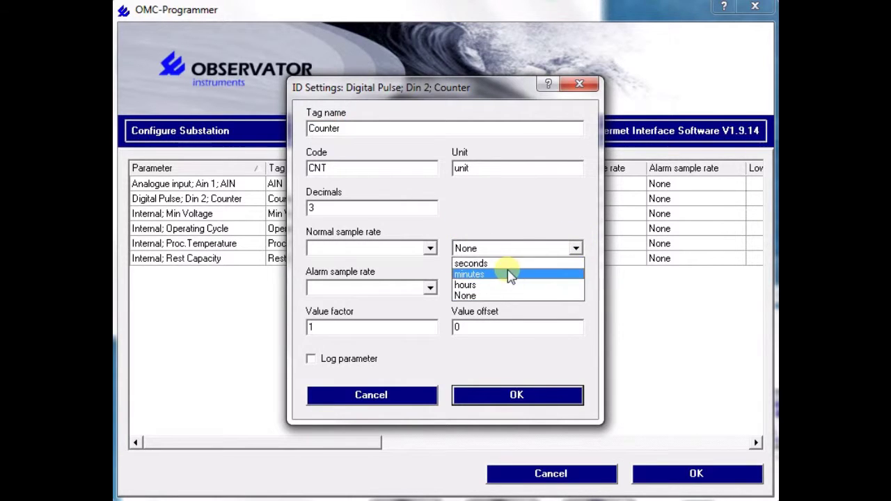
{"action": "left_click", "coordinate": [491, 262]}
{"action": "left_click", "coordinate": [429, 249]}
{"action": "scroll", "coordinate": [327, 315], "scroll_direction": "down", "scroll_amount": 3}
{"action": "left_click", "coordinate": [325, 316]}
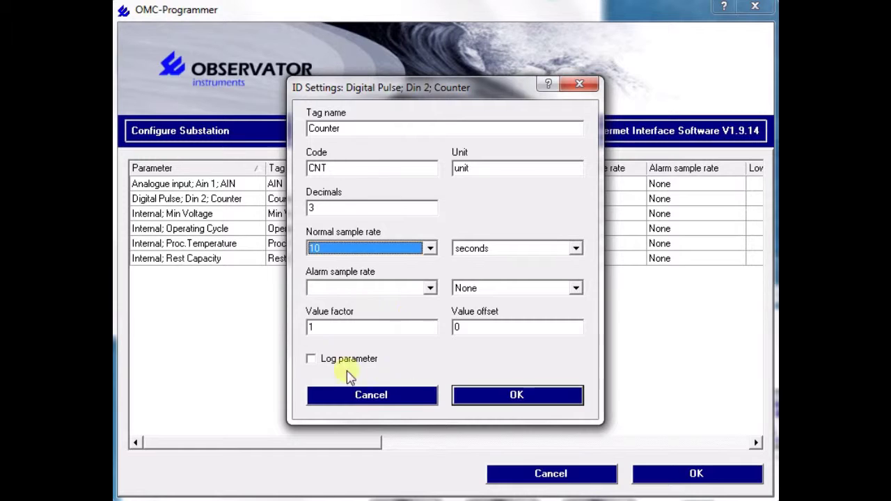
{"action": "left_click", "coordinate": [323, 359]}
{"action": "left_click", "coordinate": [483, 397]}
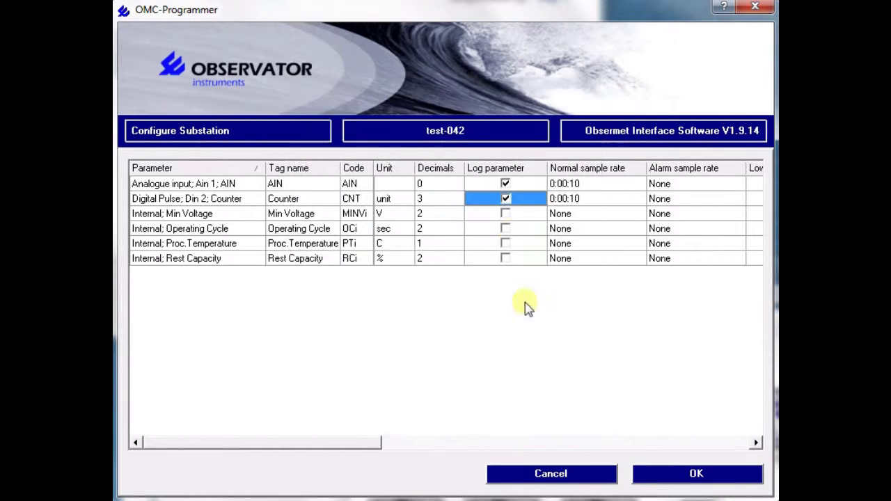
Give the Internal Min Voltage tag a normal sample rate of 10 seconds and enable its logging.
{"action": "double_click", "coordinate": [504, 216]}
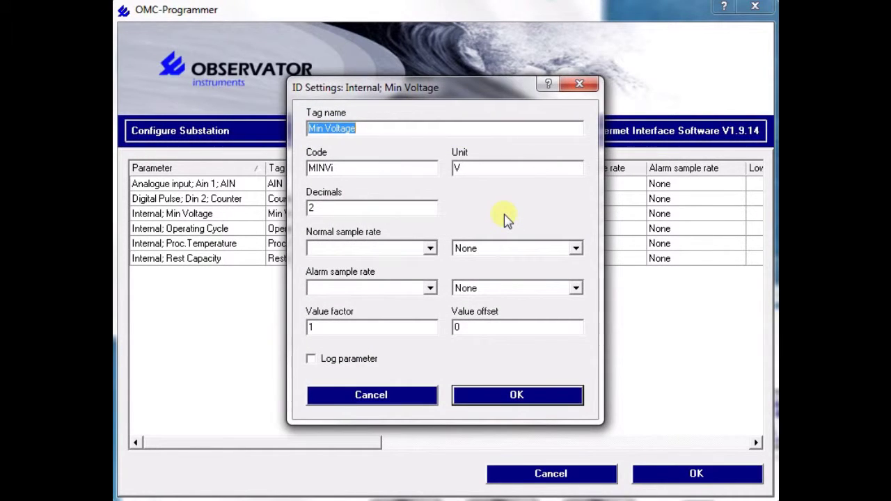
{"action": "left_click", "coordinate": [577, 248]}
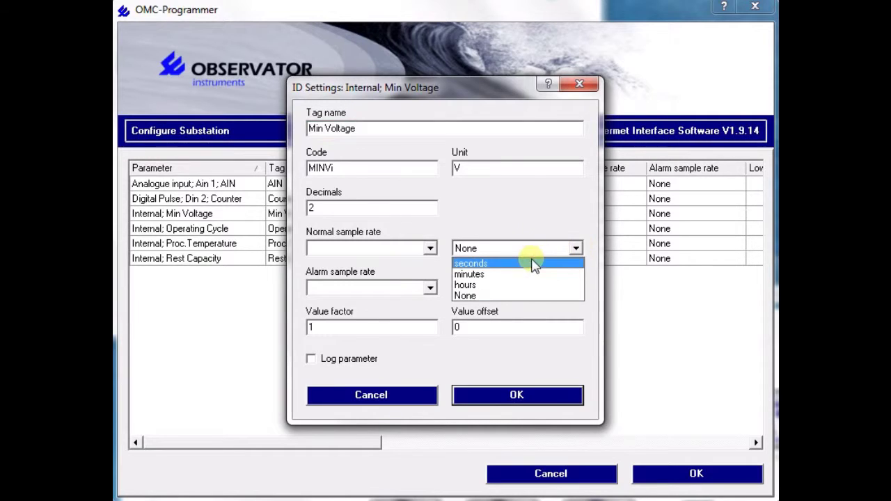
{"action": "left_click", "coordinate": [505, 265]}
{"action": "left_click", "coordinate": [430, 249]}
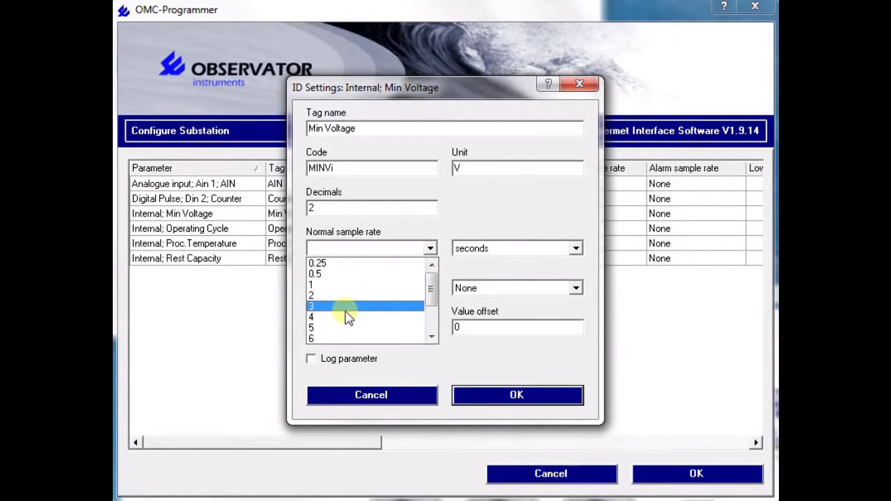
{"action": "scroll", "coordinate": [342, 318], "scroll_direction": "down", "scroll_amount": 1}
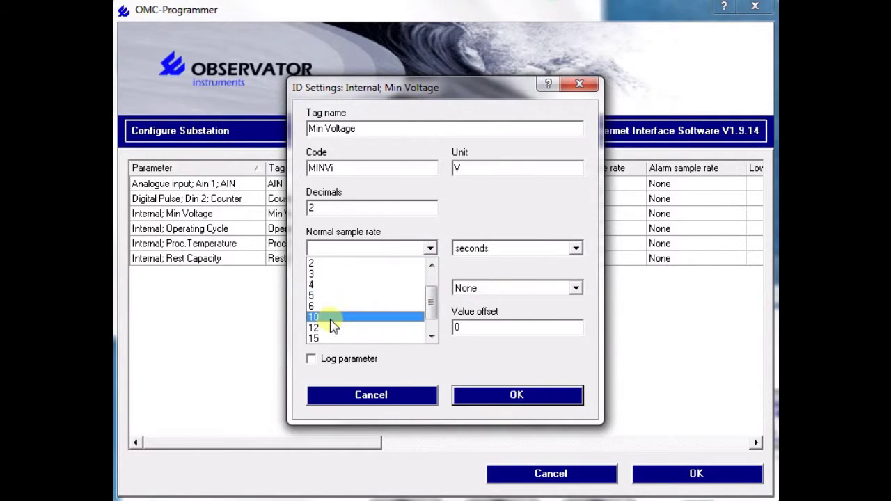
{"action": "left_click", "coordinate": [311, 359]}
{"action": "left_click", "coordinate": [487, 398]}
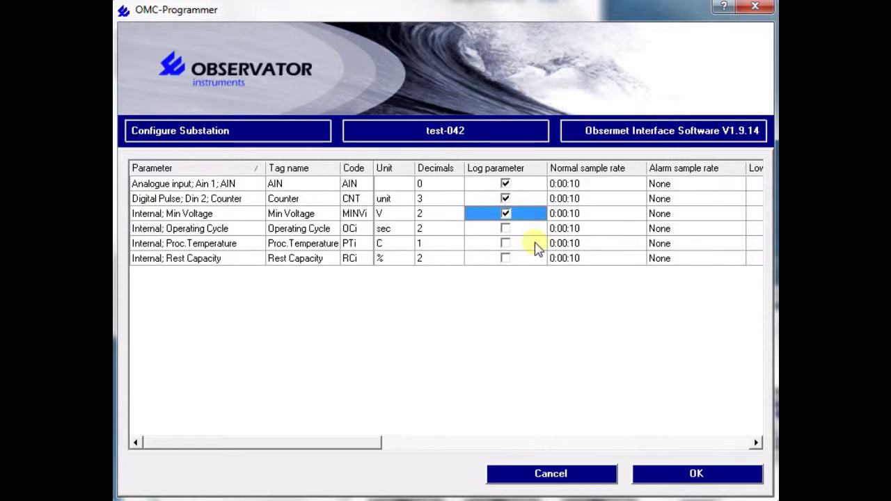
Enable logging for the Internal Operating Cycle and Proc.Temperature tags.
{"action": "double_click", "coordinate": [504, 228]}
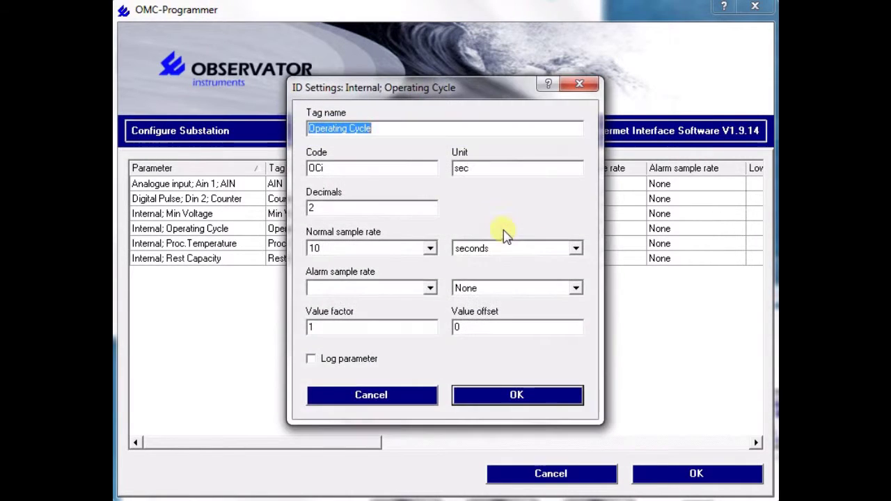
{"action": "left_click", "coordinate": [312, 360]}
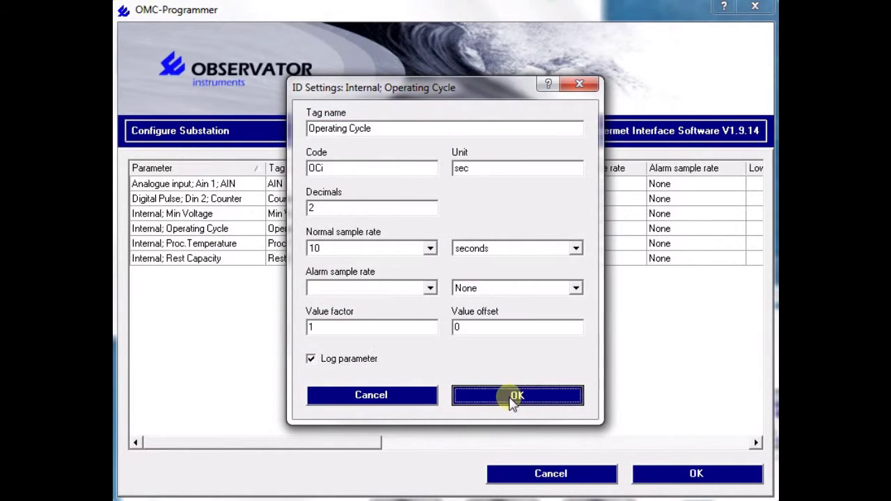
{"action": "left_click", "coordinate": [512, 397]}
{"action": "double_click", "coordinate": [512, 243]}
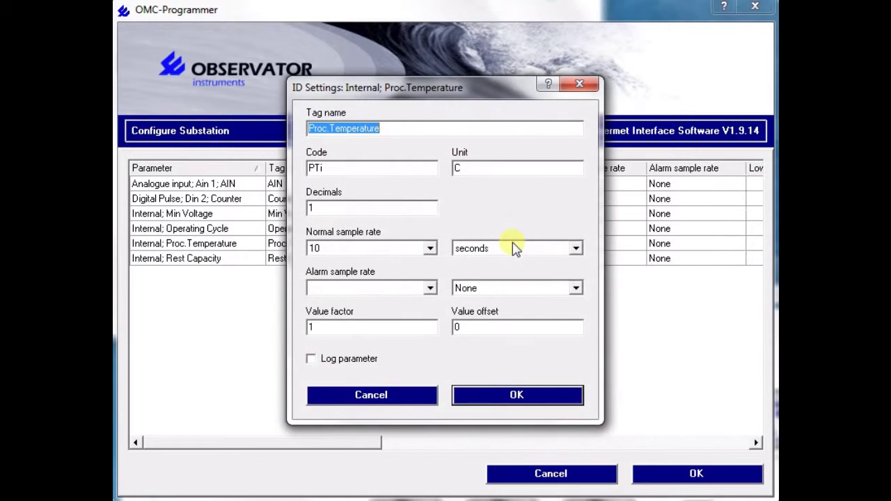
{"action": "left_click", "coordinate": [312, 361]}
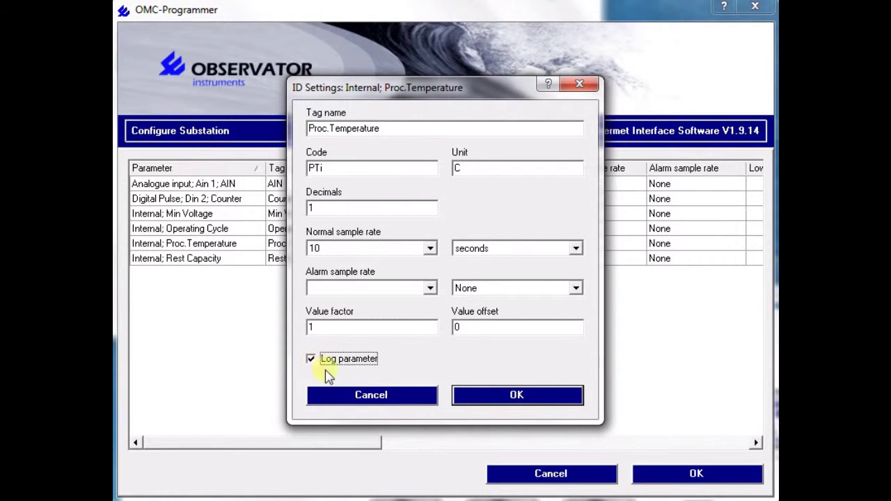
{"action": "left_click", "coordinate": [480, 398]}
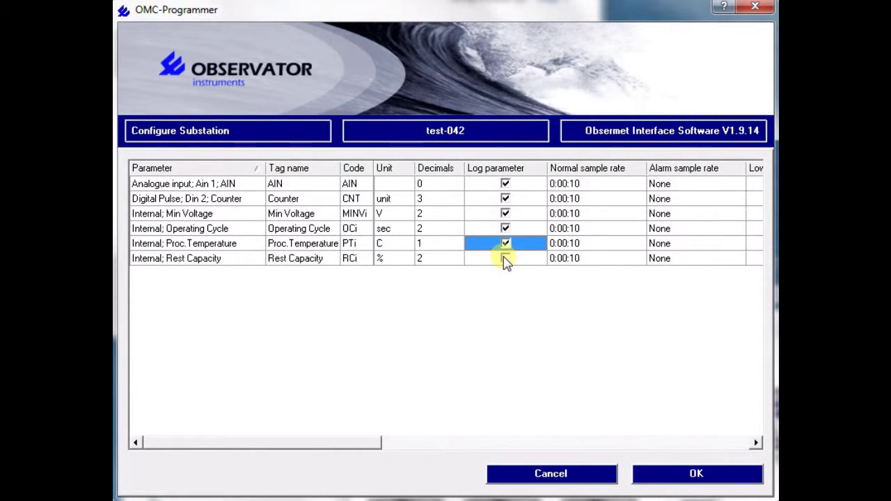
Enable logging for the Internal Rest Capacity tag and accept the tag list.
{"action": "double_click", "coordinate": [505, 259]}
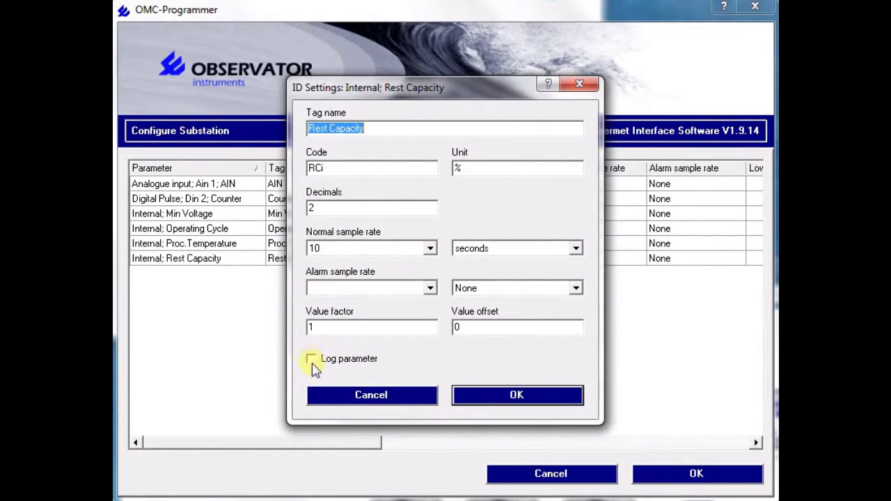
{"action": "left_click", "coordinate": [311, 361]}
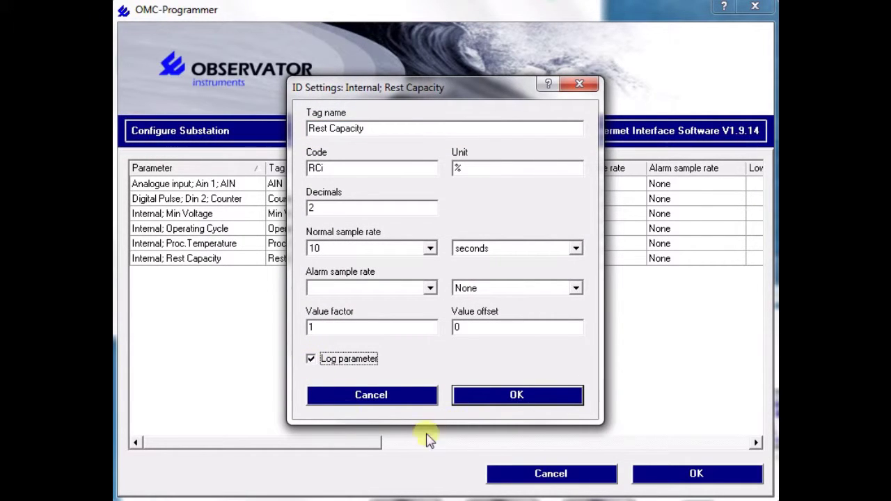
{"action": "left_click", "coordinate": [516, 396]}
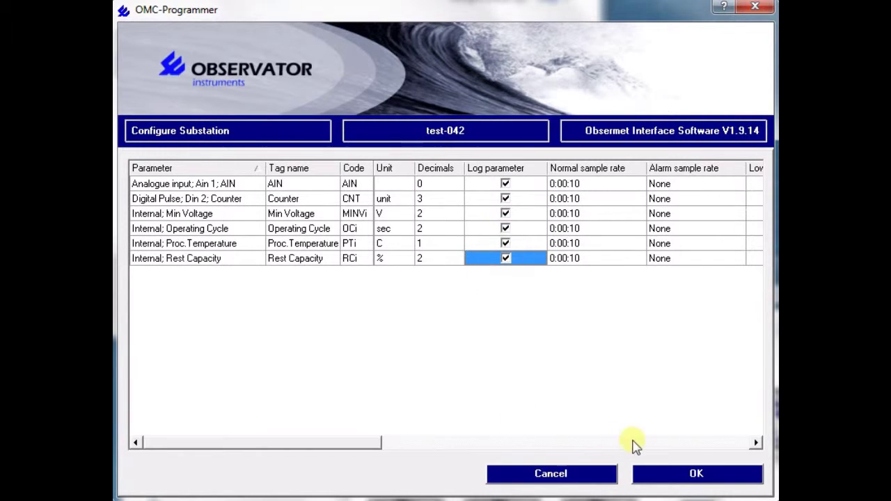
{"action": "left_click", "coordinate": [696, 475]}
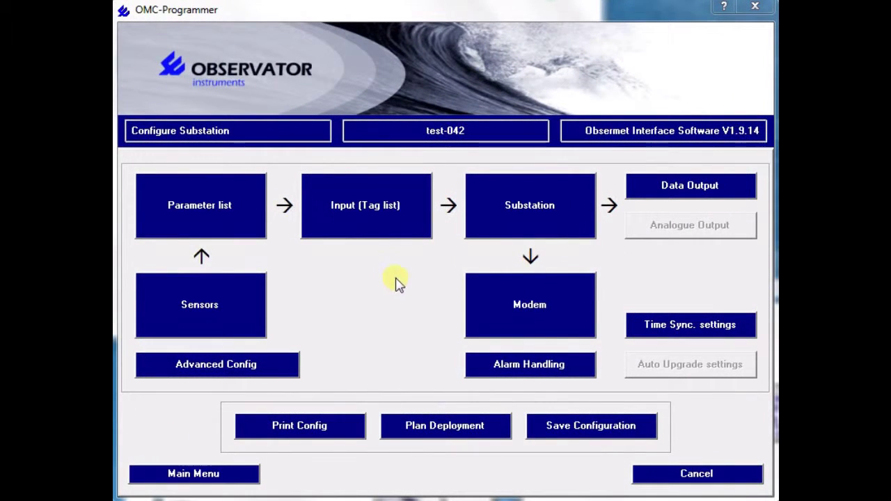
Review the substation's logger type, version and name, and accept them.
{"action": "left_click", "coordinate": [531, 207]}
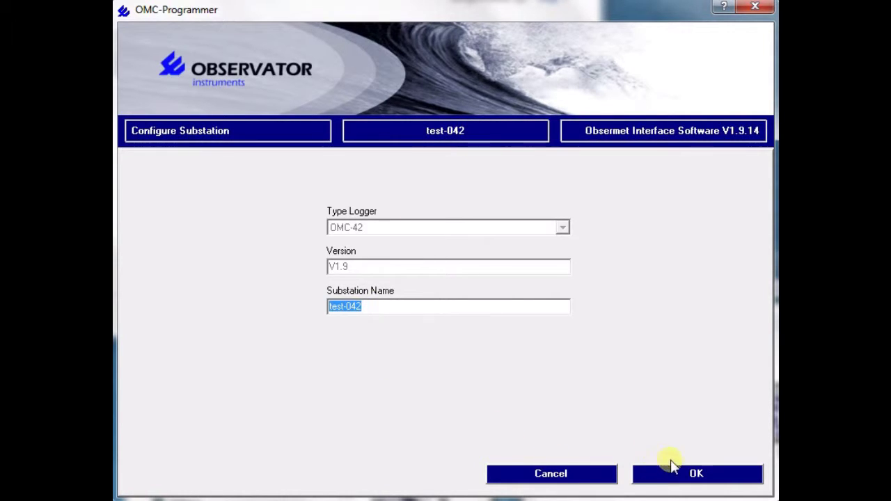
{"action": "left_click", "coordinate": [693, 479]}
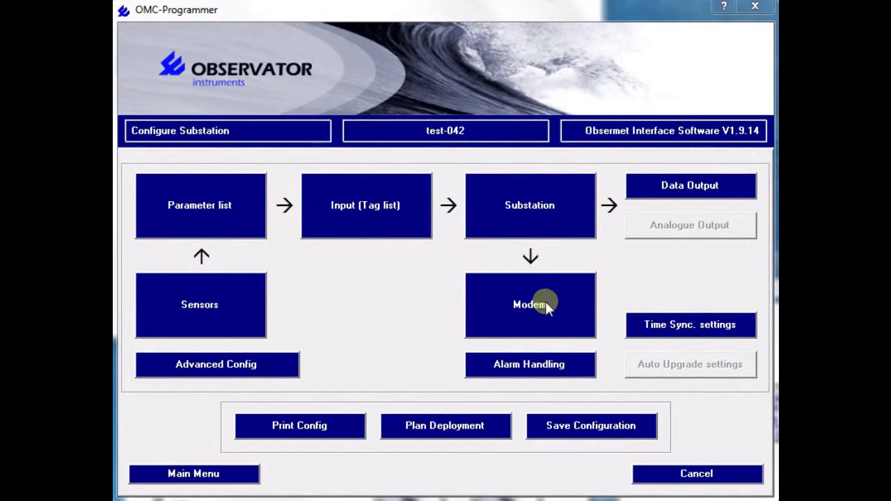
In the data outputs, review the Display output's module power switch and power down inactivity time, and accept the settings.
{"action": "left_click", "coordinate": [685, 187]}
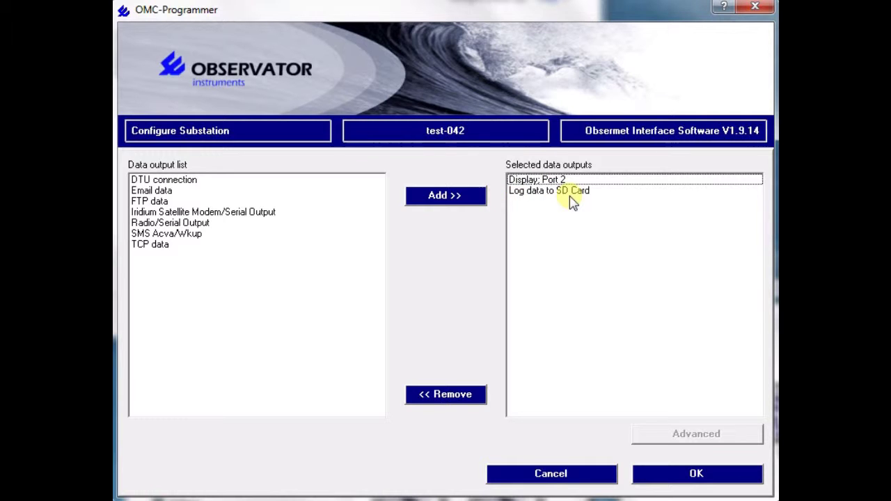
{"action": "double_click", "coordinate": [518, 181]}
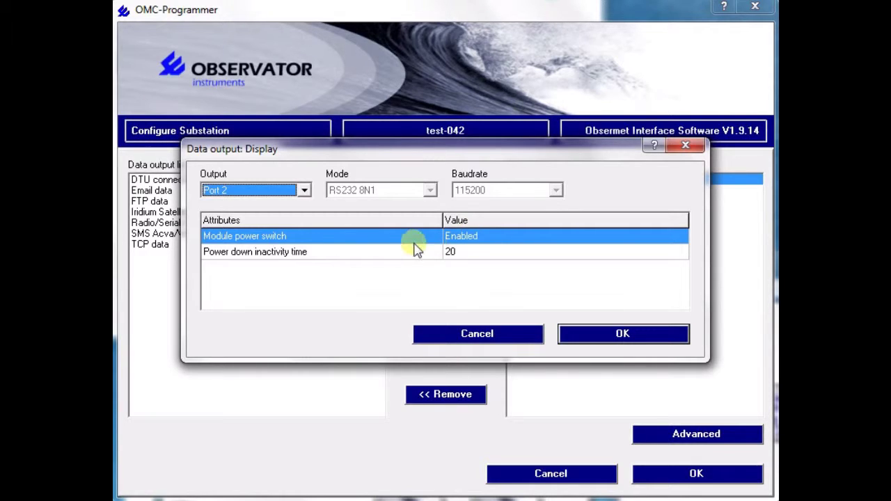
{"action": "double_click", "coordinate": [467, 238]}
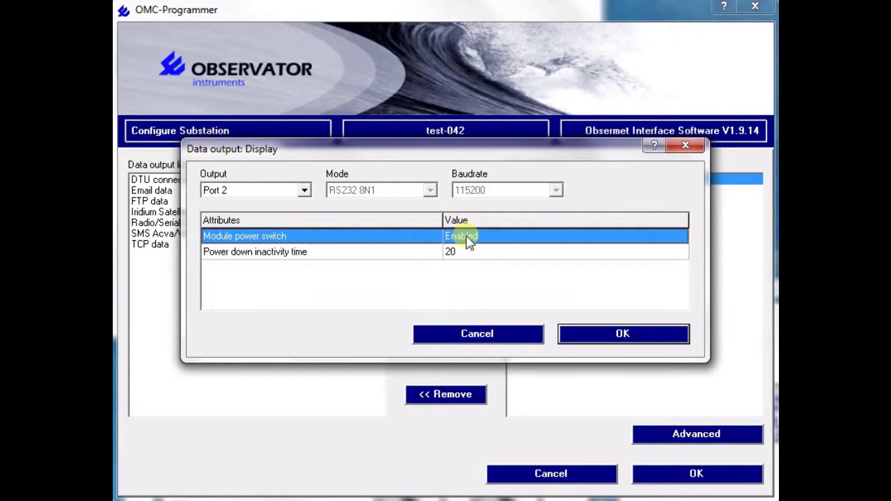
{"action": "left_click", "coordinate": [392, 280]}
{"action": "double_click", "coordinate": [251, 253]}
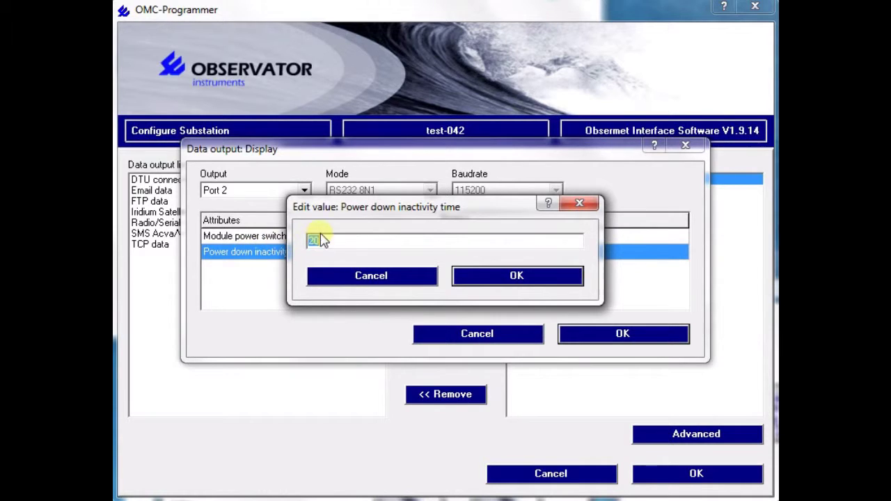
{"action": "left_click", "coordinate": [514, 277]}
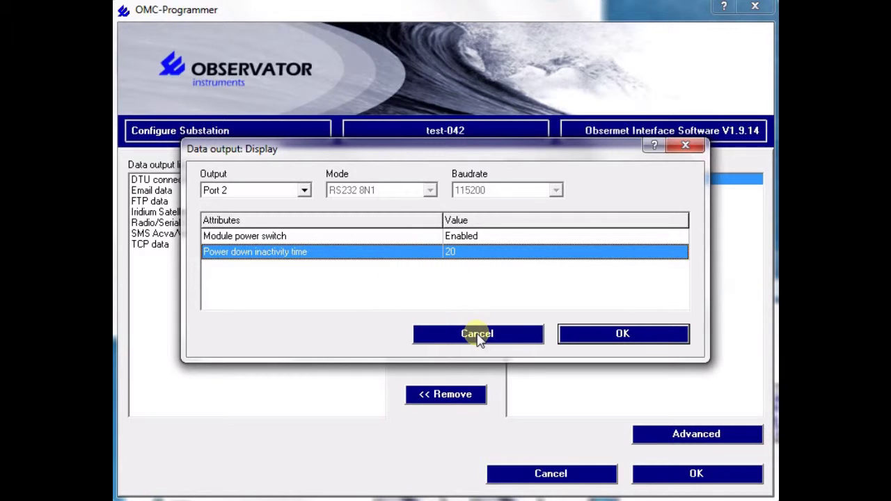
{"action": "left_click", "coordinate": [613, 339]}
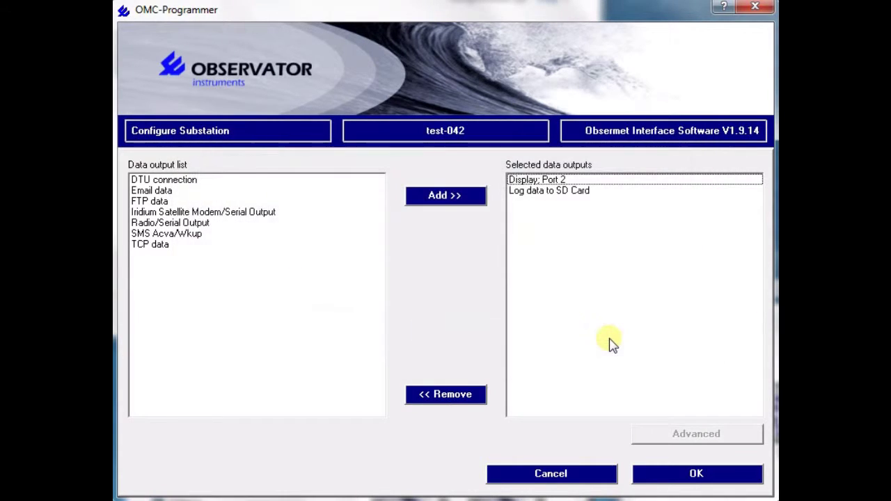
Review the logging rates and inputs of the Log data to SD Card output and accept them.
{"action": "left_click", "coordinate": [532, 191]}
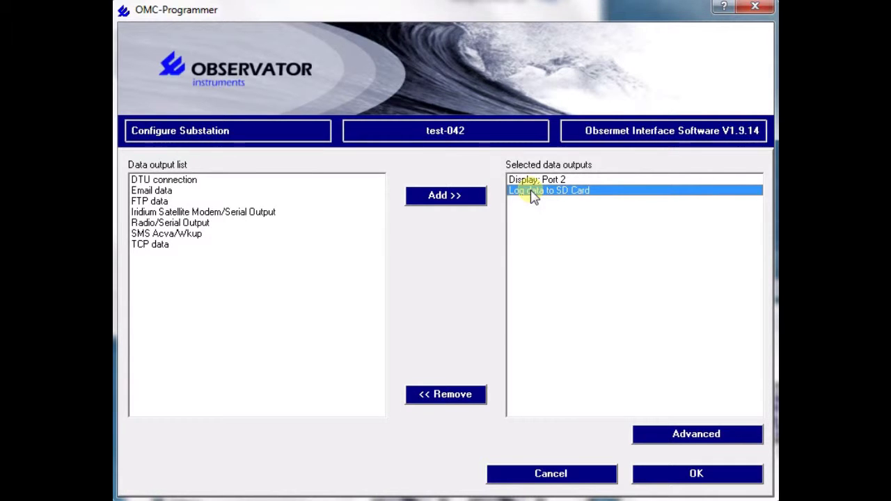
{"action": "double_click", "coordinate": [530, 190]}
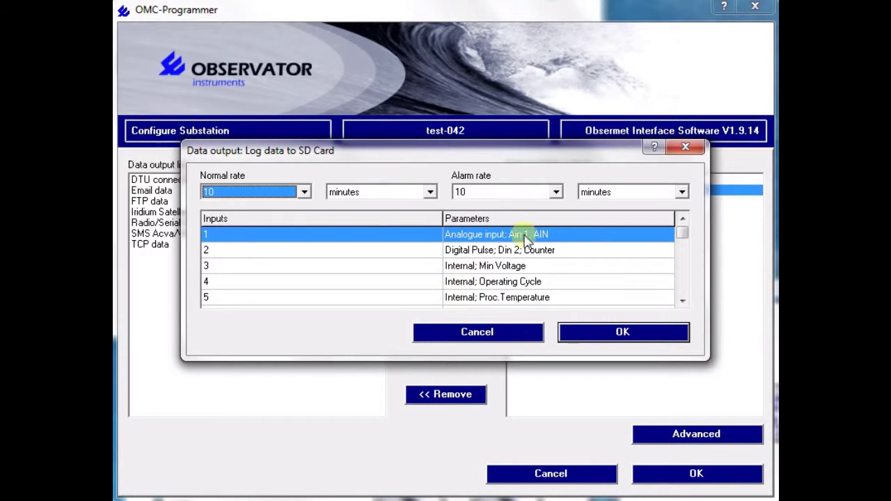
{"action": "left_click", "coordinate": [616, 334]}
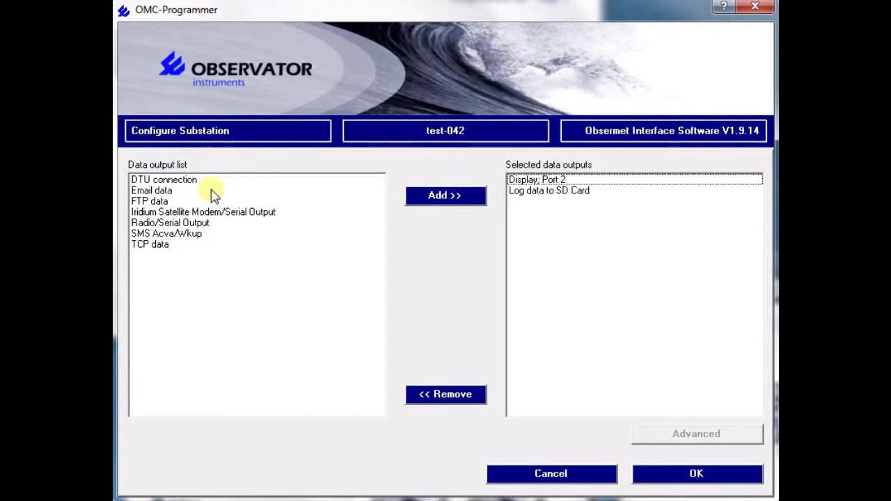
Add FTP data to the selected data outputs.
{"action": "left_click", "coordinate": [141, 201]}
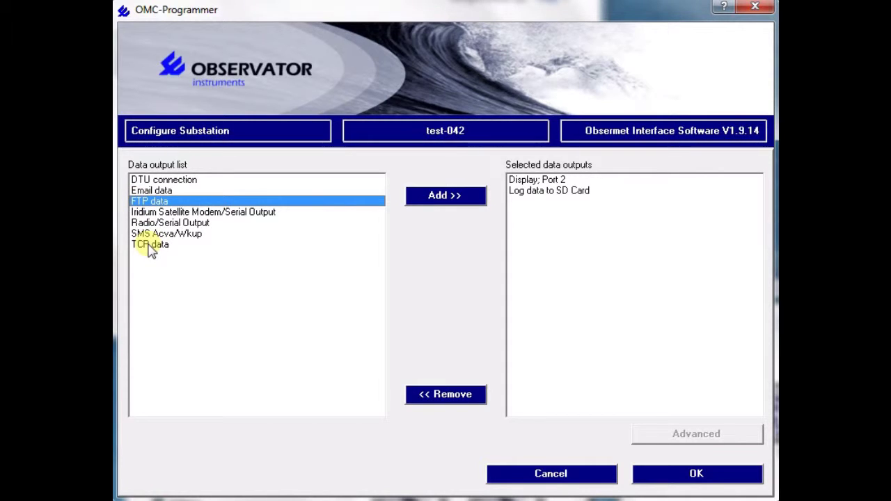
{"action": "double_click", "coordinate": [142, 201]}
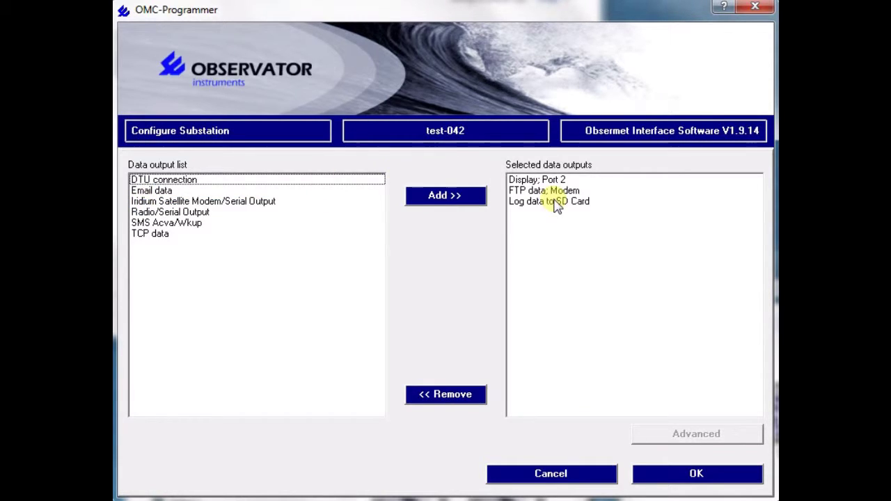
Choose Native (txt) as the FTP output's data format, and accept the FTP settings and the data output selection.
{"action": "double_click", "coordinate": [527, 189]}
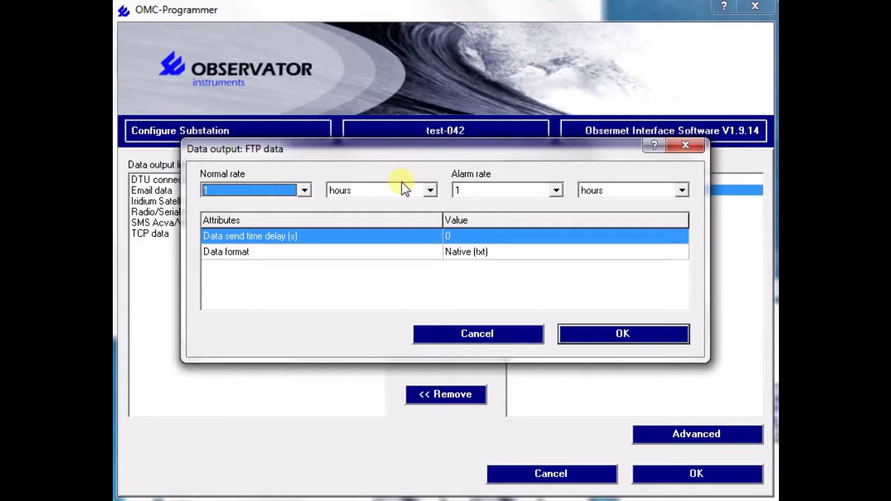
{"action": "left_click", "coordinate": [230, 255]}
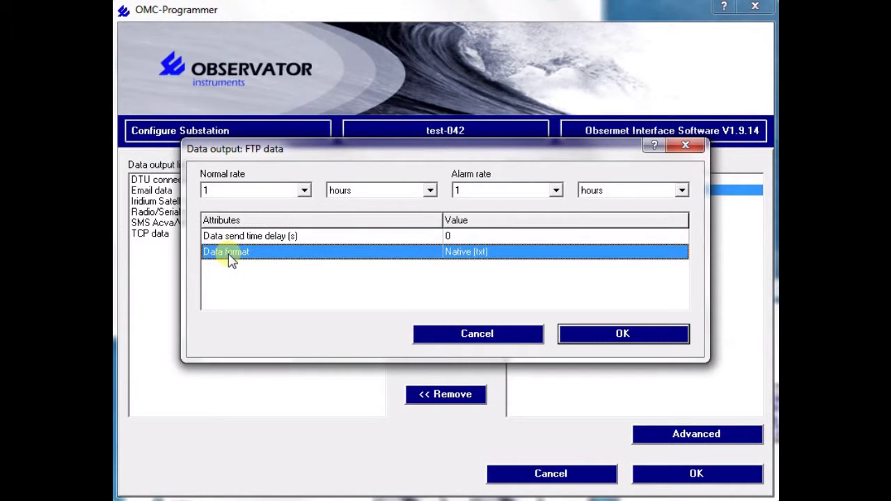
{"action": "double_click", "coordinate": [230, 255]}
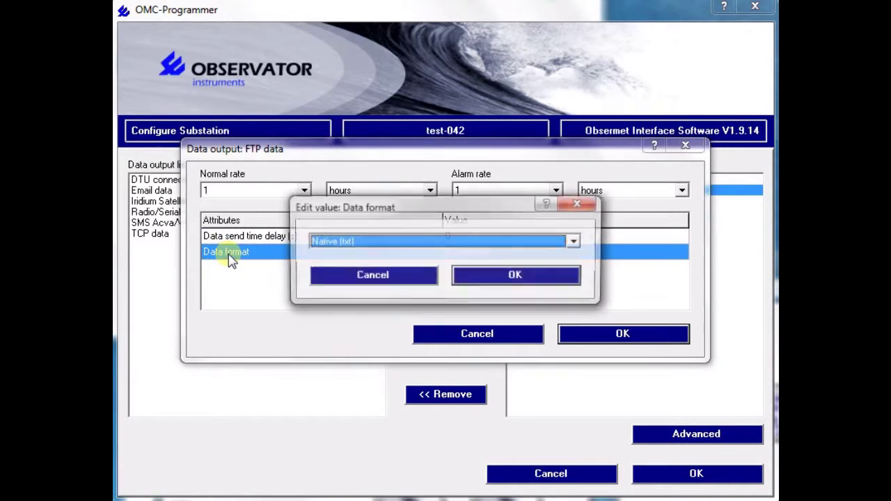
{"action": "left_click", "coordinate": [575, 240]}
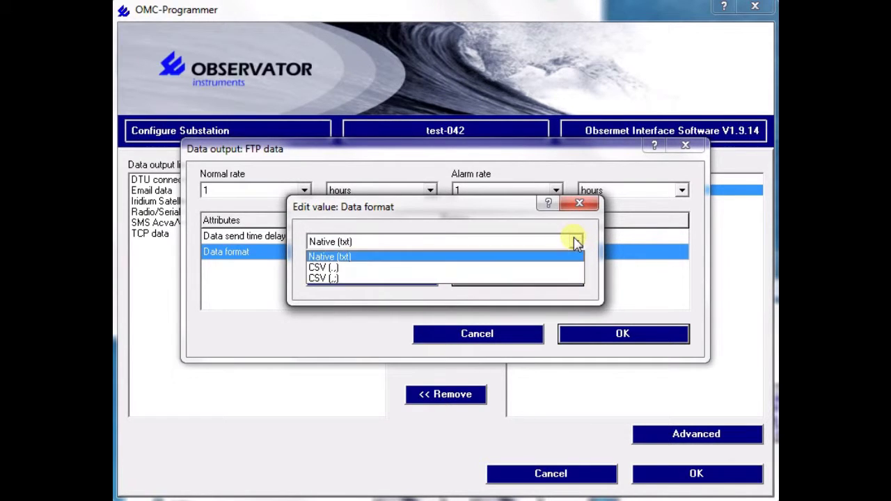
{"action": "left_click", "coordinate": [345, 258]}
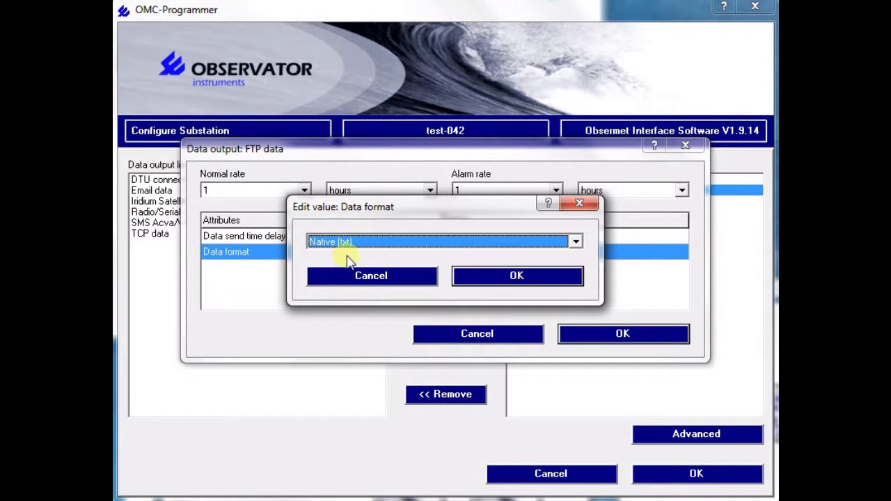
{"action": "left_click", "coordinate": [575, 241]}
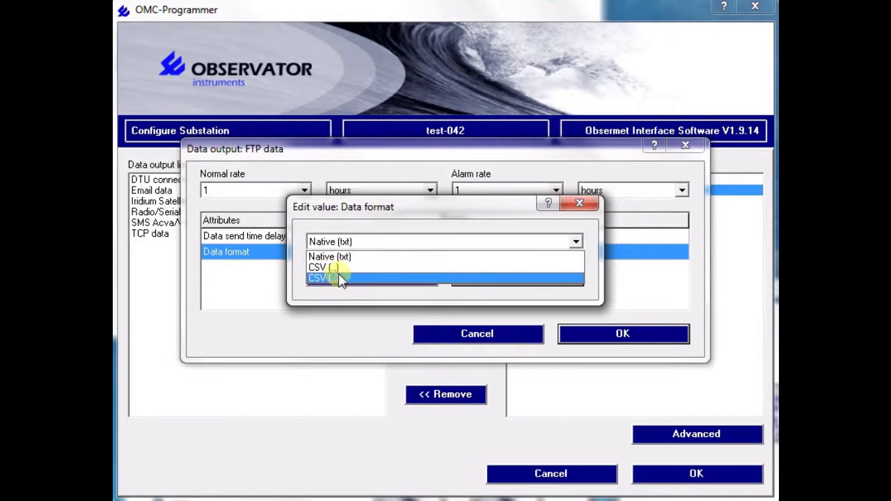
{"action": "left_click", "coordinate": [576, 243]}
{"action": "left_click", "coordinate": [510, 280]}
{"action": "left_click", "coordinate": [613, 340]}
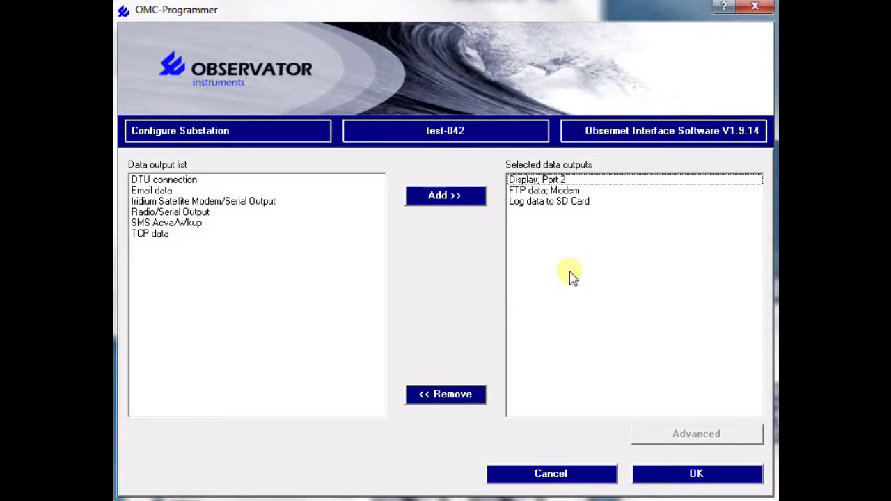
{"action": "left_click", "coordinate": [697, 474]}
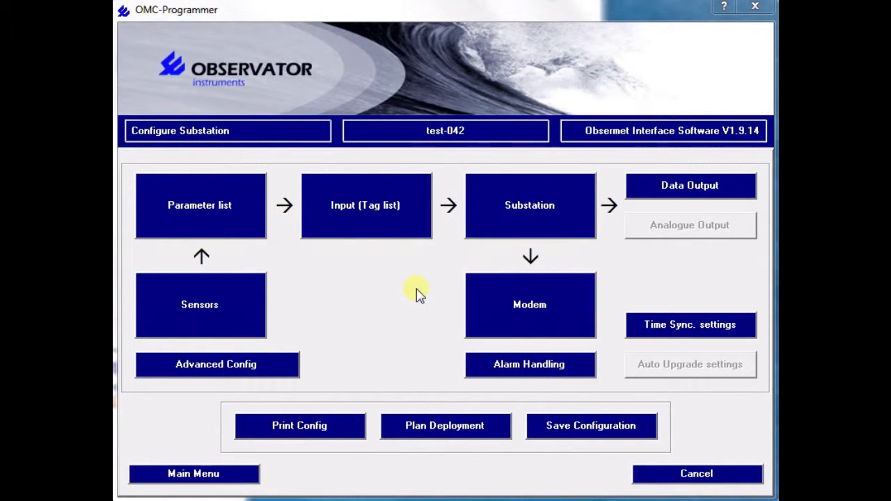
Load the KPN Nederland FTP provider defaults into the modem's Email/FTP and TCP/IP through GPRS settings.
{"action": "left_click", "coordinate": [533, 303]}
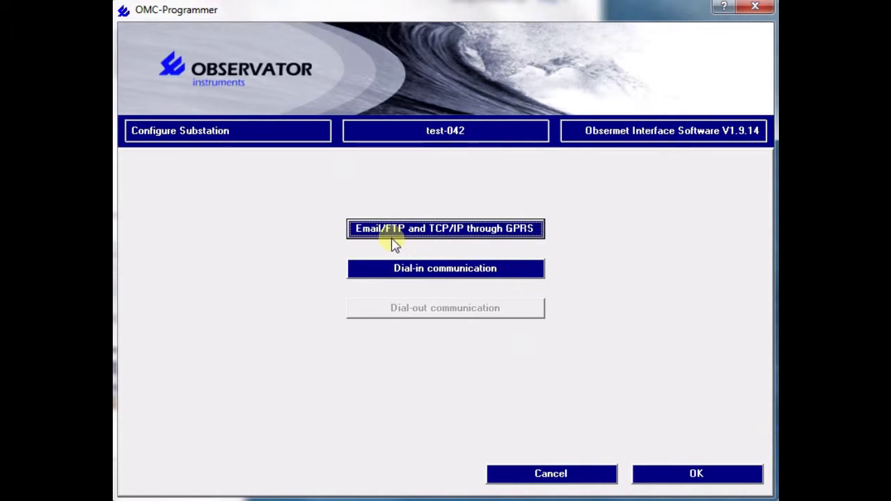
{"action": "left_click", "coordinate": [456, 234]}
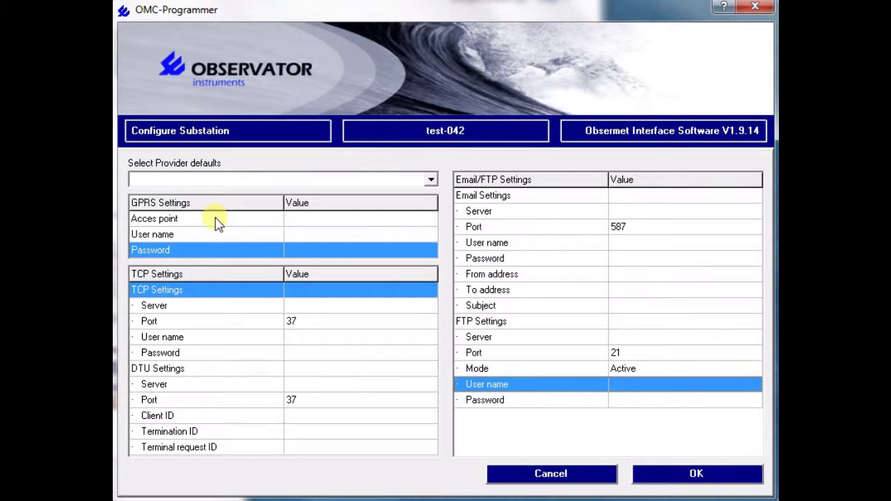
{"action": "left_click", "coordinate": [429, 180]}
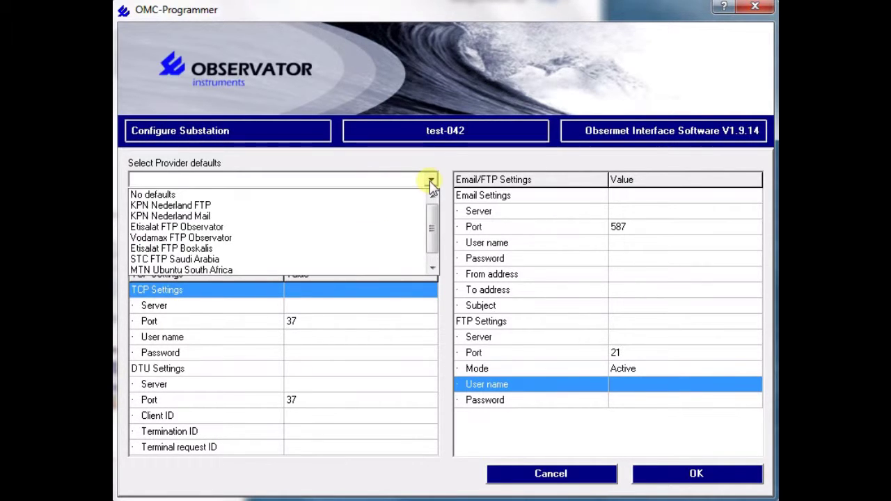
{"action": "left_click", "coordinate": [202, 205]}
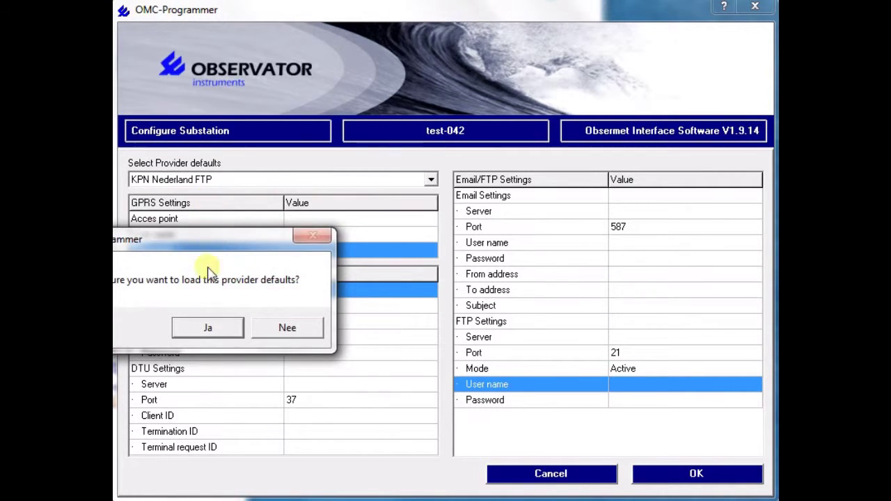
{"action": "left_click_drag", "start_coordinate": [223, 239], "coordinate": [314, 225]}
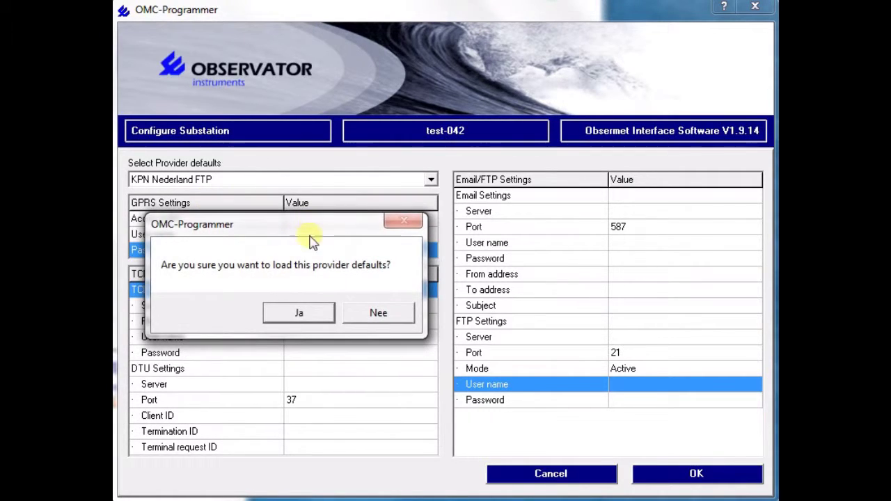
{"action": "left_click", "coordinate": [299, 314]}
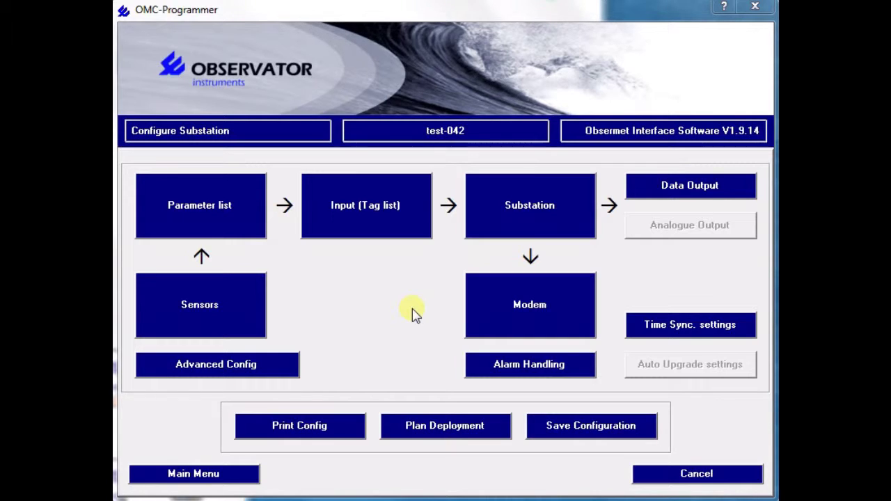
Review the time synchronisation settings and the advanced system configuration, accepting both.
{"action": "left_click", "coordinate": [672, 328]}
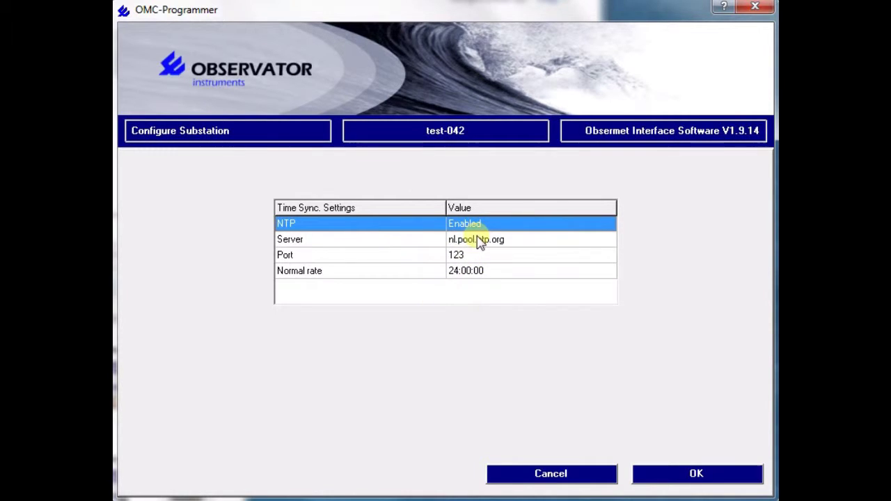
{"action": "left_click", "coordinate": [697, 474]}
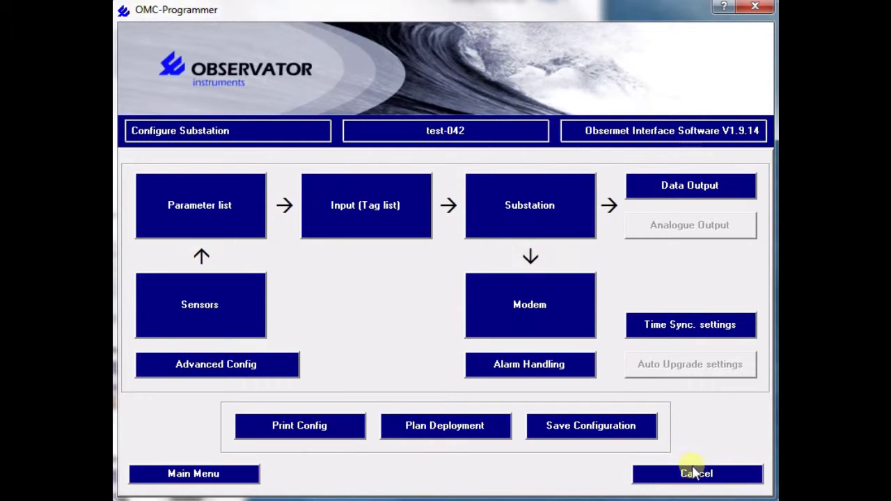
{"action": "left_click", "coordinate": [217, 374]}
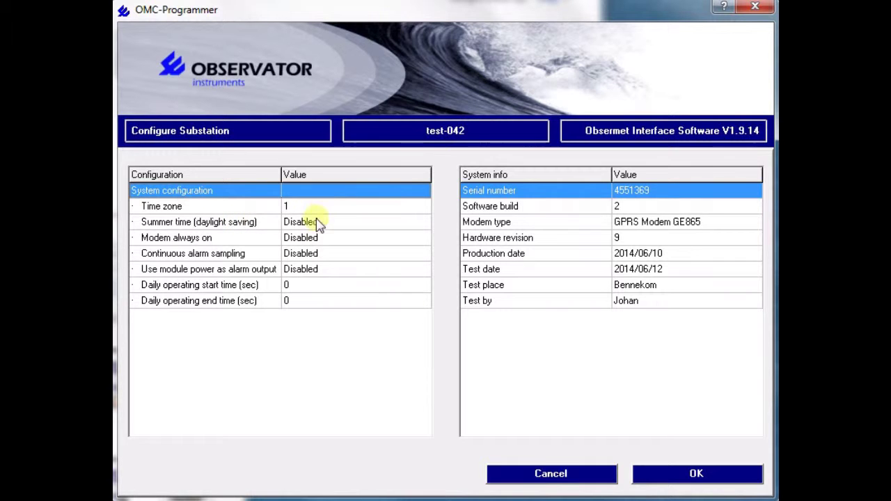
{"action": "left_click", "coordinate": [679, 473]}
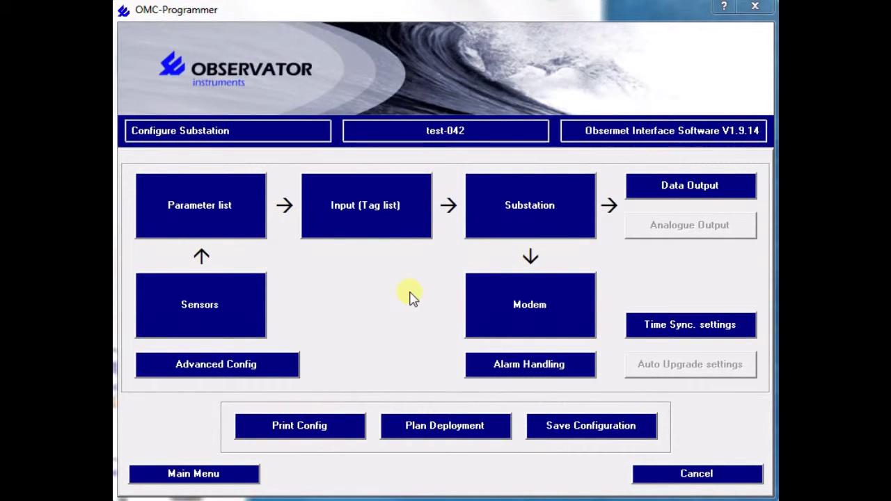
Check the selected sensors and the selected parameters, leaving both lists without making changes.
{"action": "left_click", "coordinate": [215, 315]}
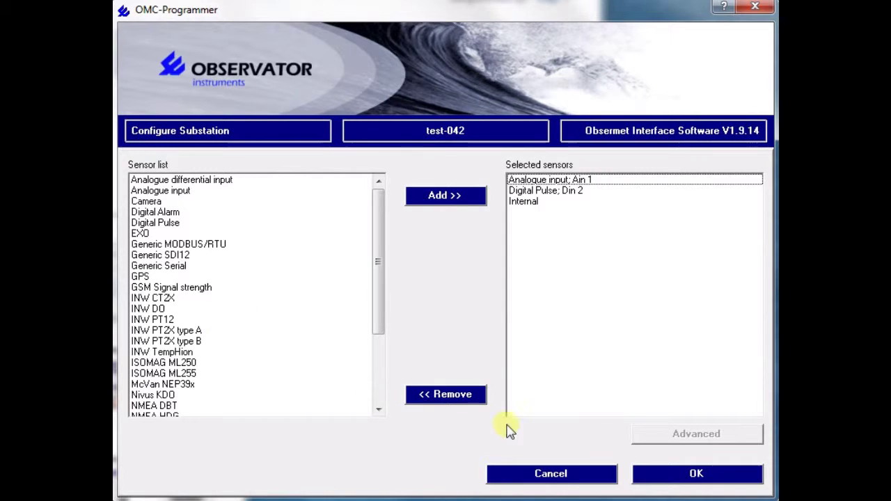
{"action": "left_click", "coordinate": [559, 476]}
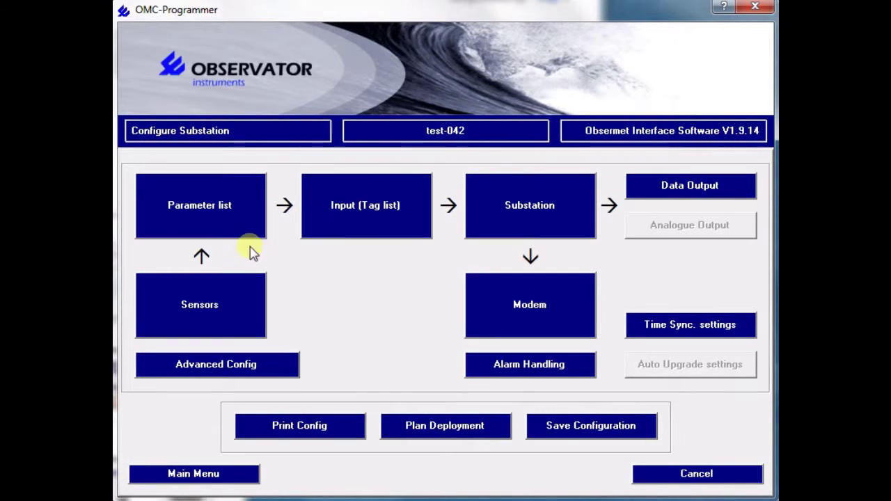
{"action": "left_click", "coordinate": [239, 232]}
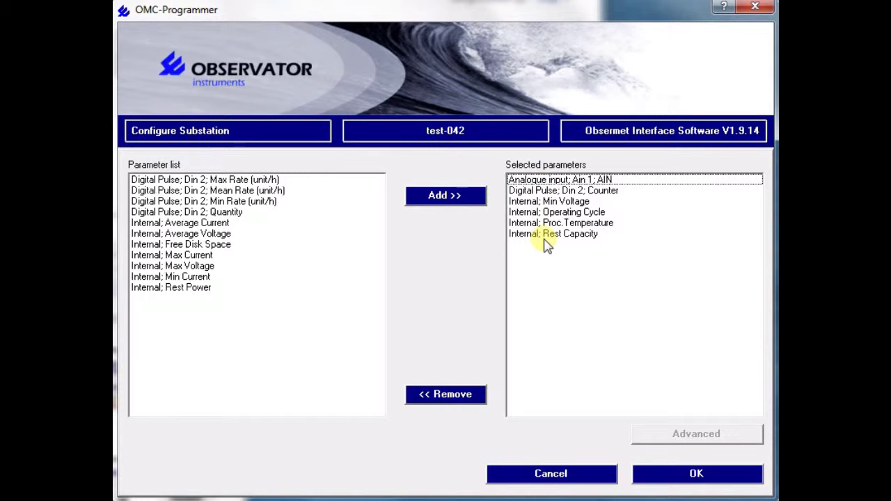
{"action": "left_click", "coordinate": [591, 479]}
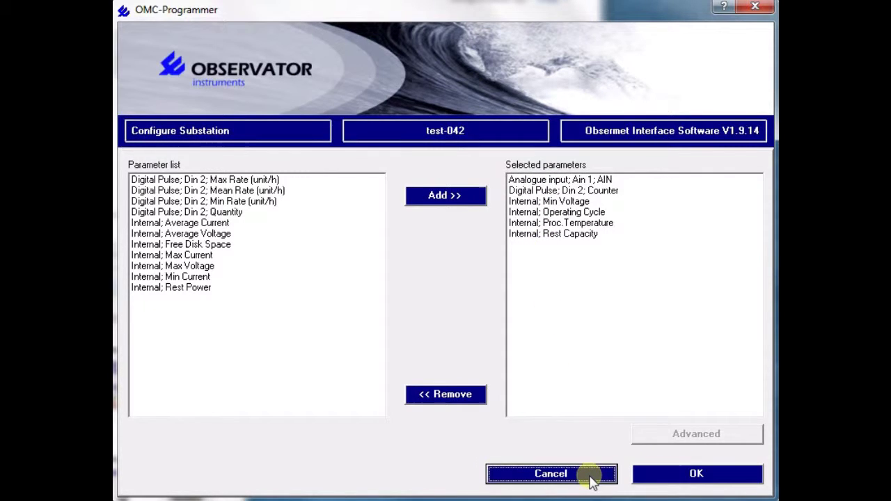
Check the tag list, the substation identification and the selected data outputs of test-042, leaving each without making changes.
{"action": "left_click", "coordinate": [364, 220]}
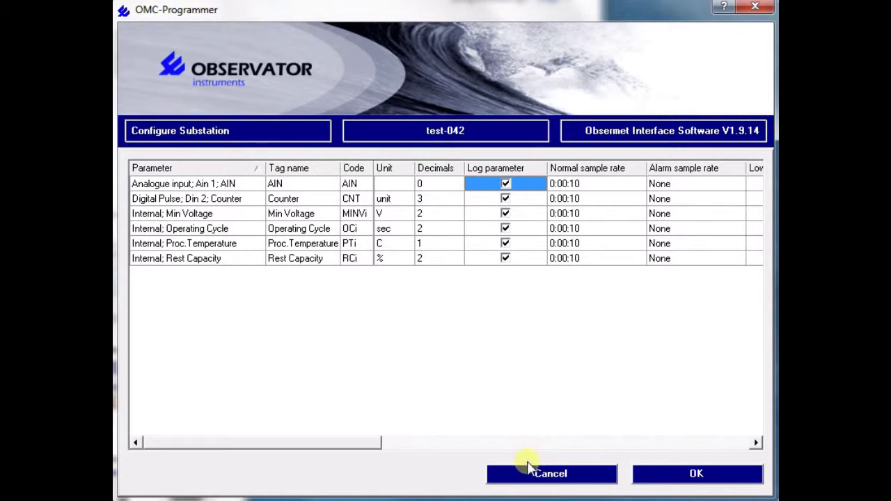
{"action": "left_click", "coordinate": [609, 475]}
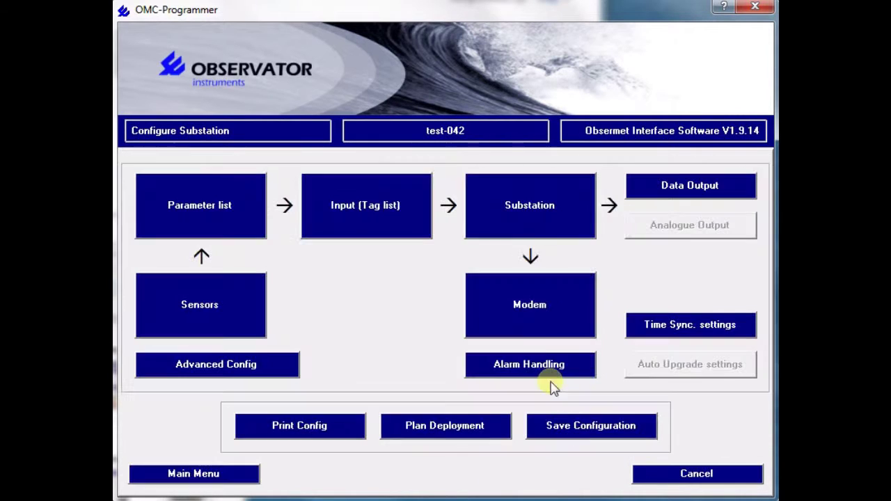
{"action": "left_click", "coordinate": [548, 219]}
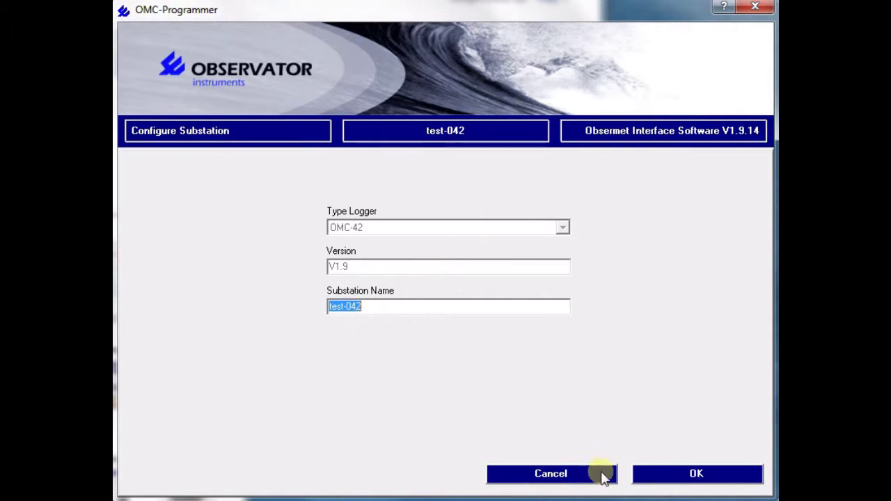
{"action": "left_click", "coordinate": [556, 476]}
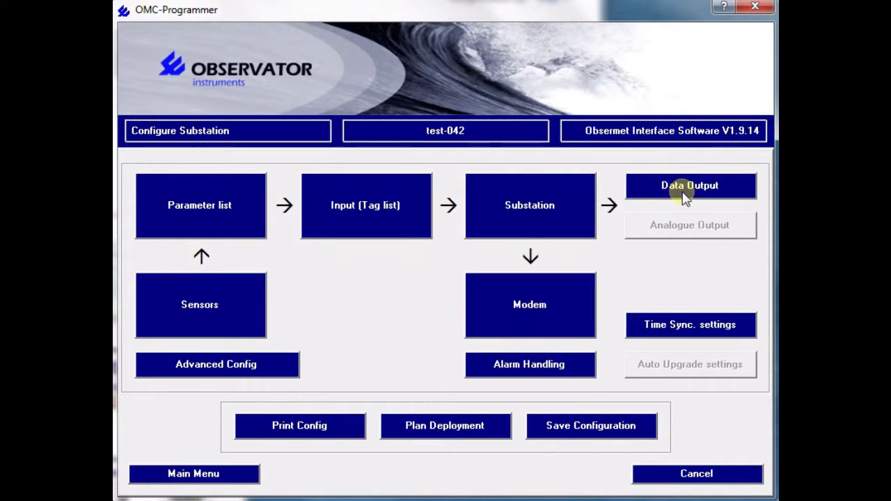
{"action": "left_click", "coordinate": [682, 194]}
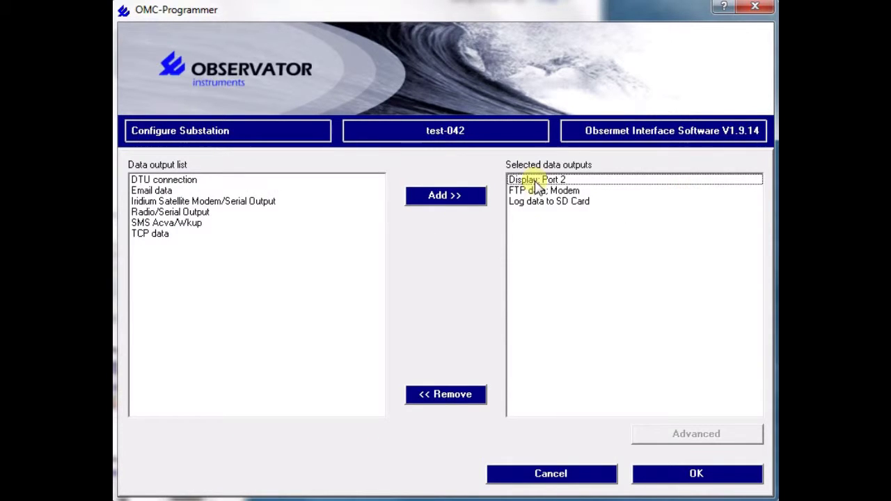
{"action": "left_click", "coordinate": [551, 476]}
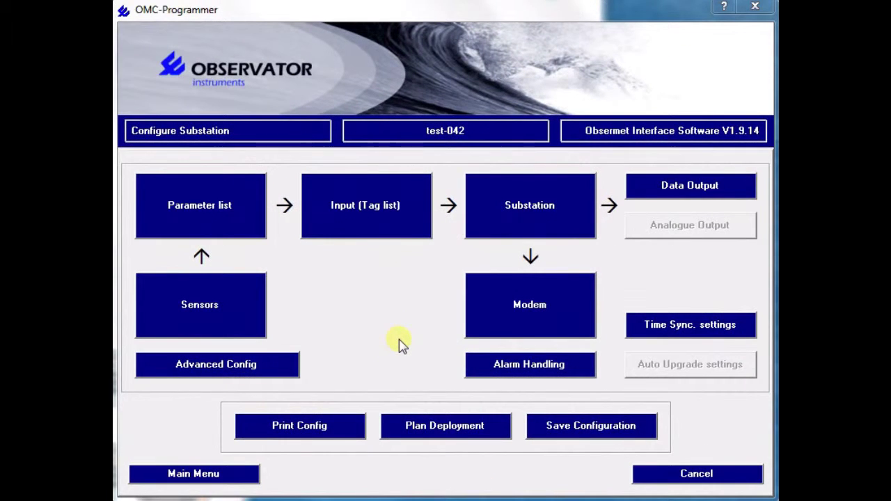
Try to write the test-042 configuration to the substation.
{"action": "left_click", "coordinate": [589, 433]}
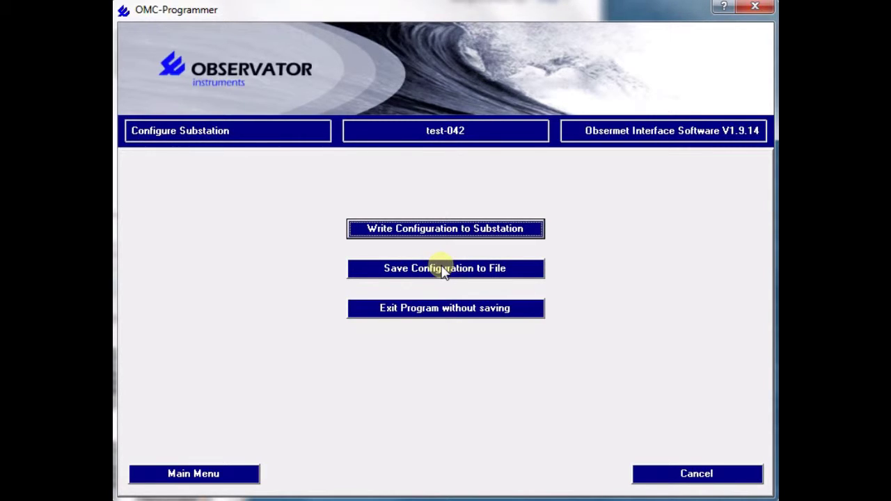
{"action": "left_click", "coordinate": [404, 231]}
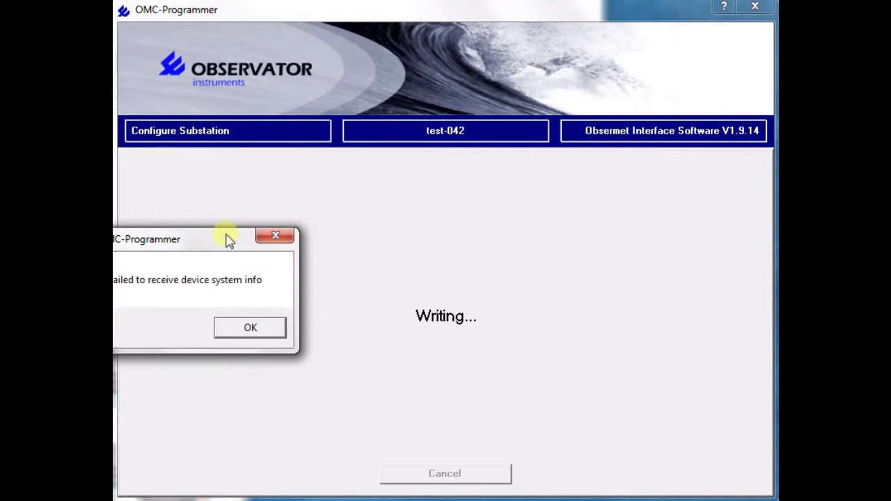
{"action": "left_click_drag", "start_coordinate": [209, 239], "coordinate": [274, 223]}
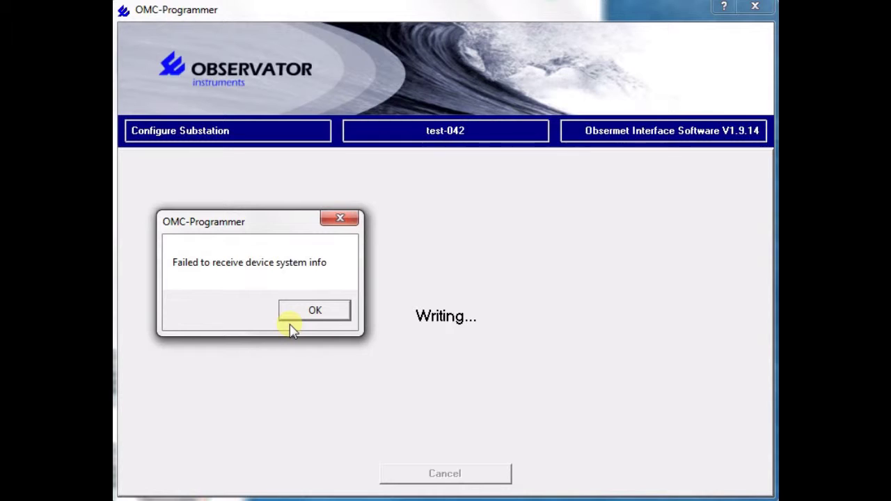
{"action": "left_click", "coordinate": [316, 313]}
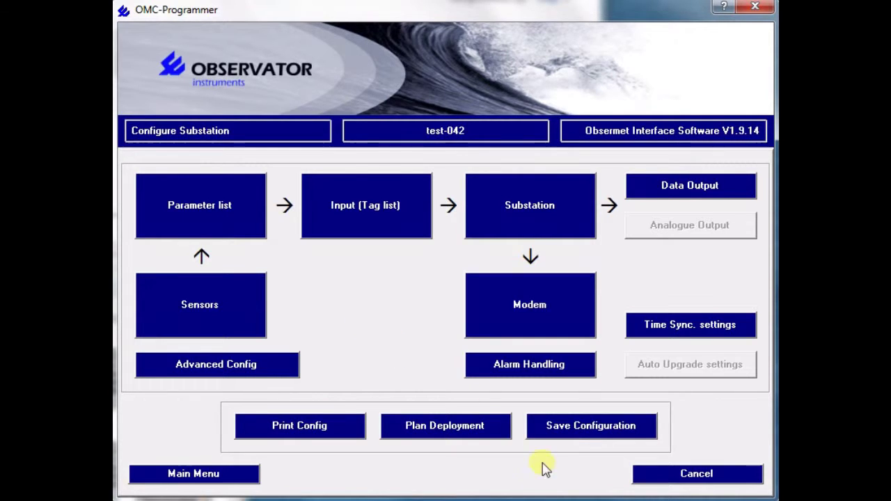
Write the test-042 configuration to the substation again and return to the configuration overview.
{"action": "left_click", "coordinate": [575, 430]}
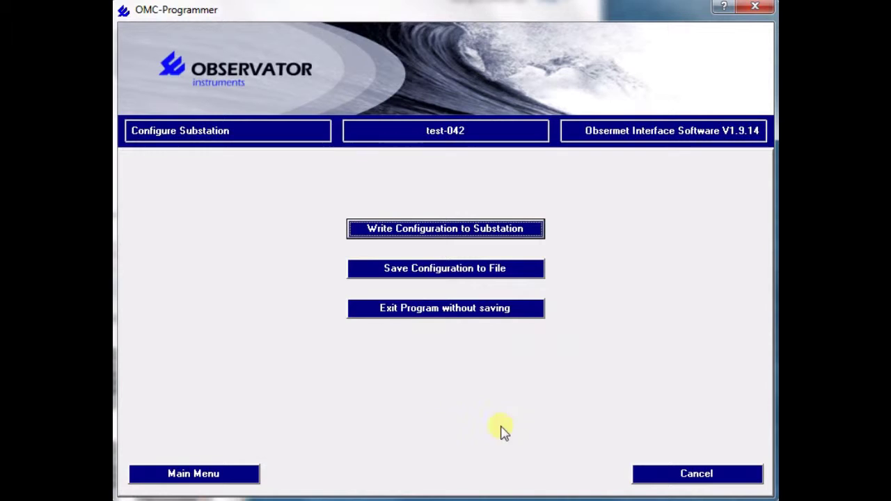
{"action": "left_click", "coordinate": [411, 229]}
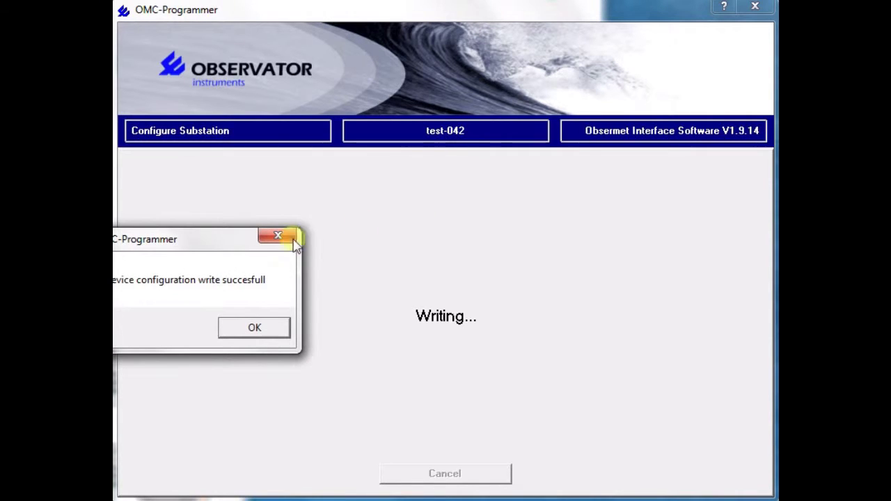
{"action": "left_click_drag", "start_coordinate": [207, 259], "coordinate": [299, 249]}
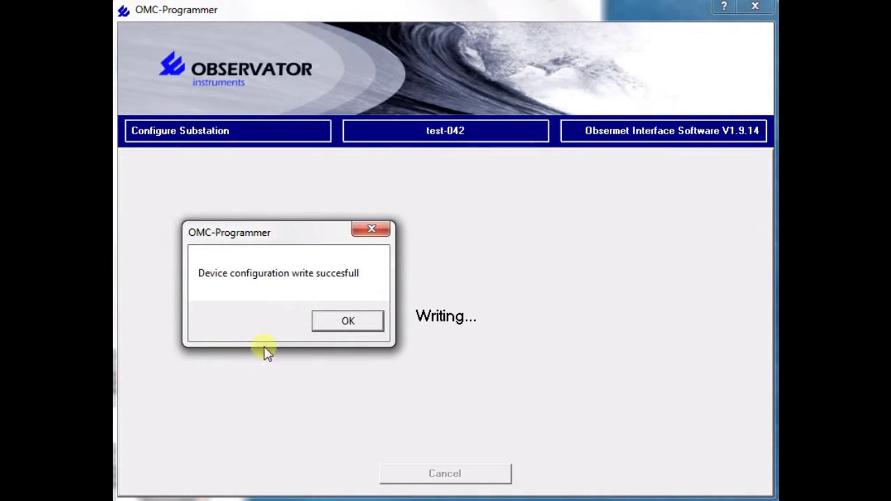
{"action": "left_click", "coordinate": [344, 325]}
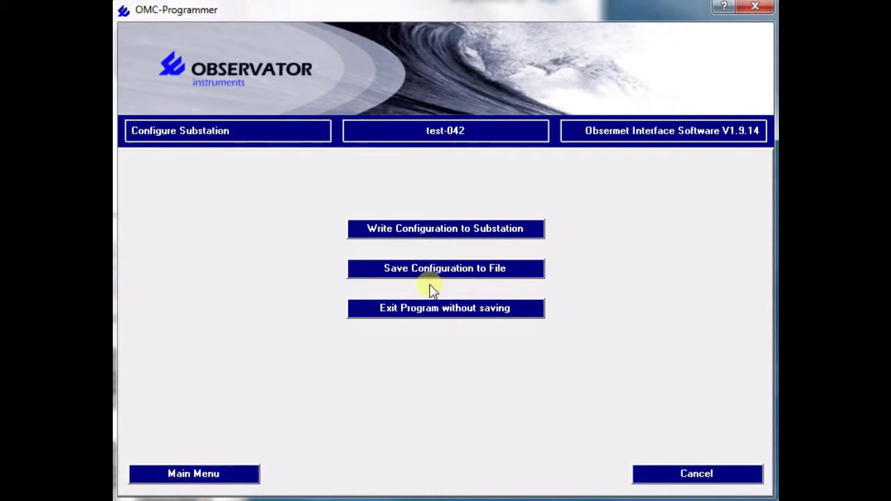
{"action": "left_click", "coordinate": [697, 477]}
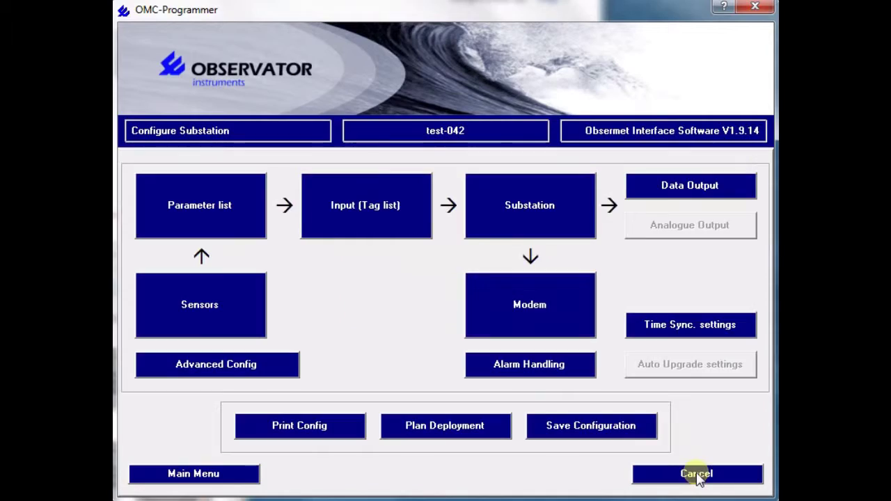
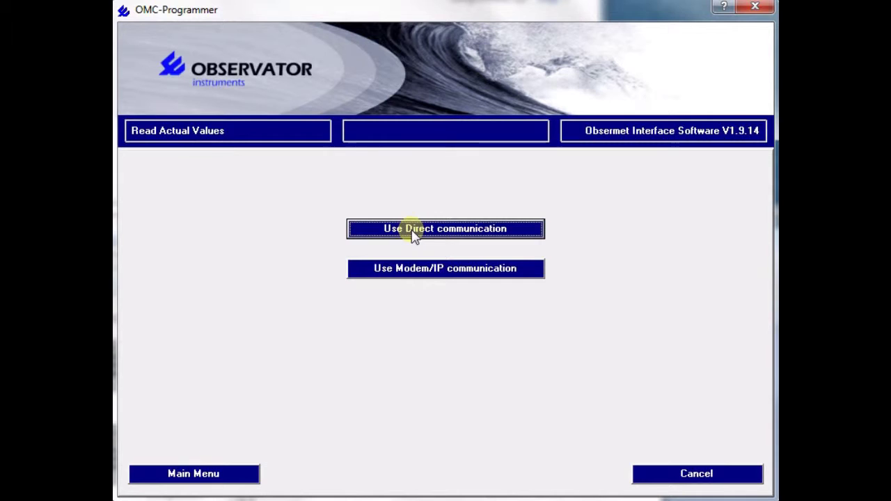
Read the logger's actual values over direct communication with OMC-040 / OMC-042 protocol, COM13 and 115200 baud, and return to the main menu.
{"action": "left_click", "coordinate": [413, 229]}
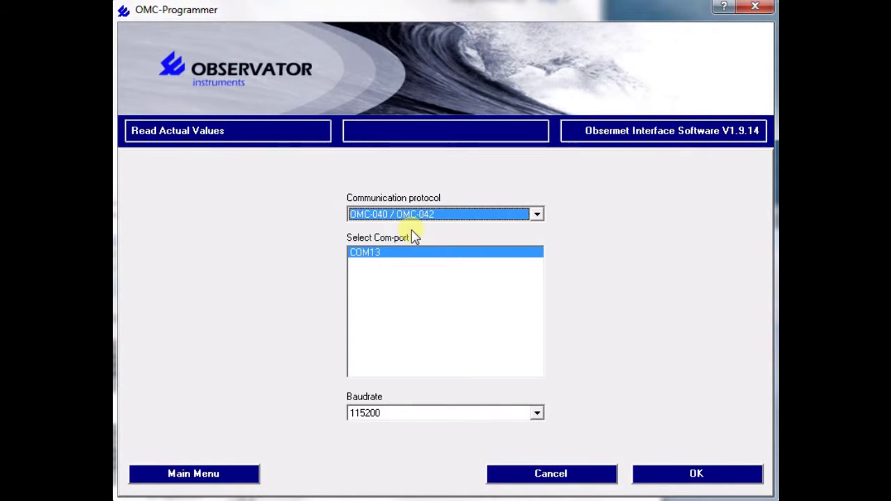
{"action": "left_click", "coordinate": [710, 477]}
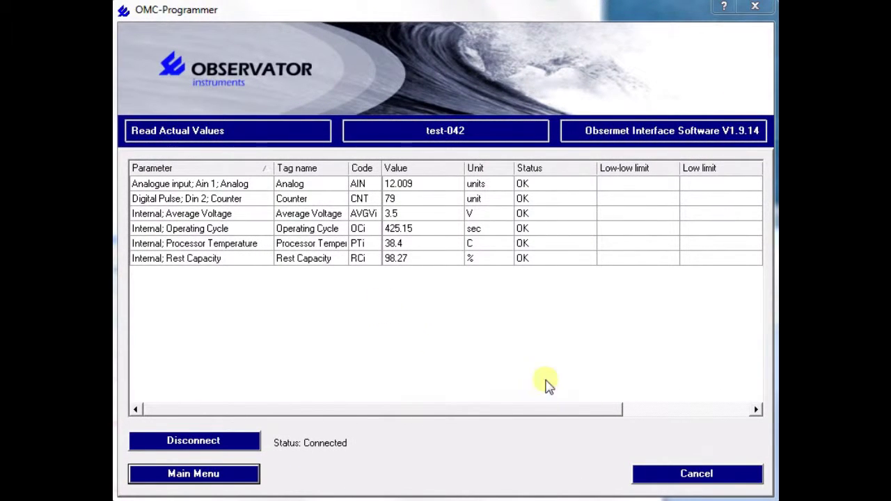
{"action": "left_click", "coordinate": [695, 479]}
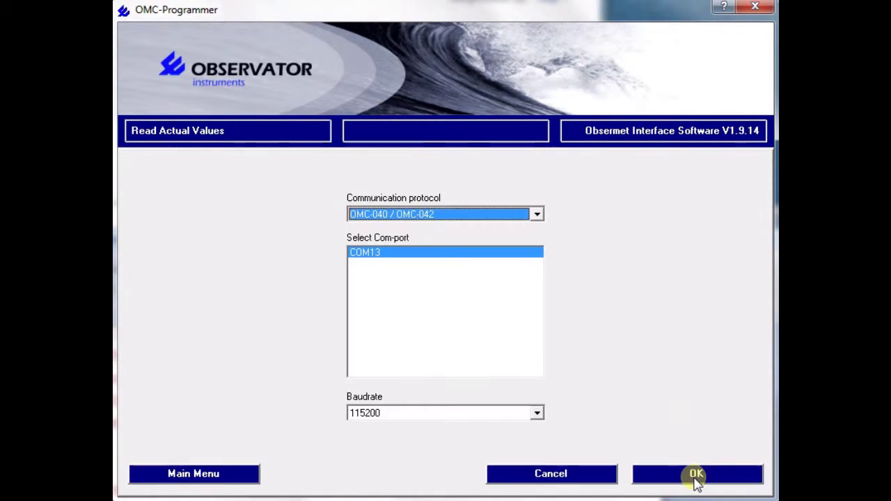
{"action": "left_click", "coordinate": [566, 472]}
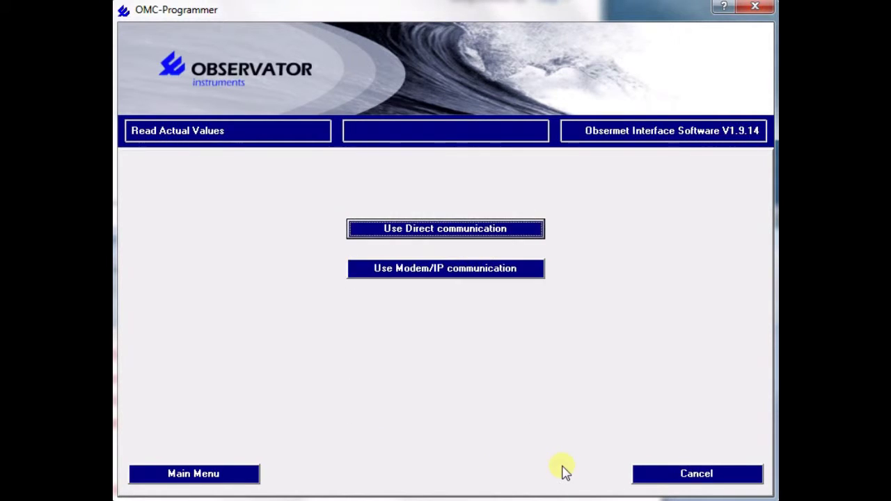
{"action": "left_click", "coordinate": [195, 474]}
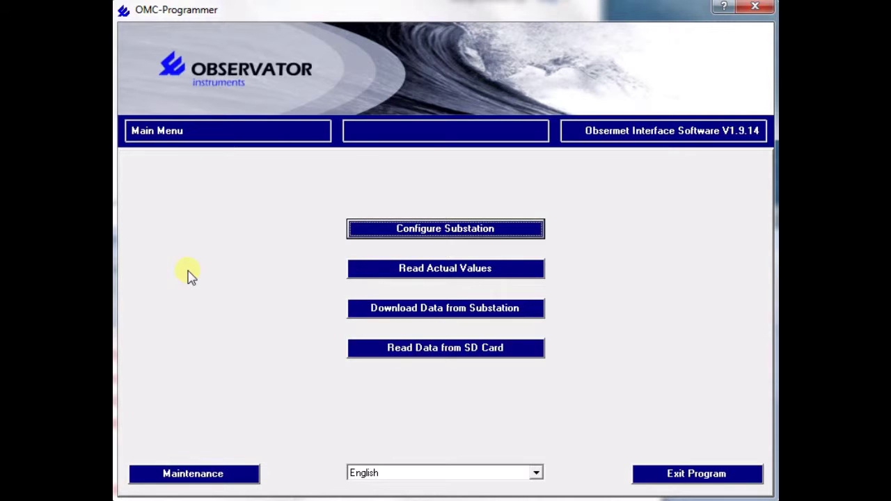
Connect to the substation's GSM maintenance functions over COM13 at 115200 baud, send a test FTP file, and return to the main menu.
{"action": "left_click", "coordinate": [198, 481]}
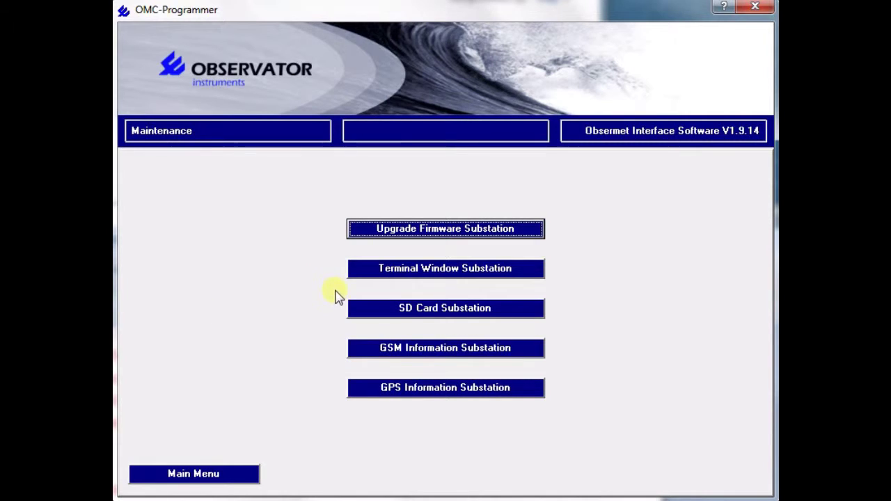
{"action": "left_click", "coordinate": [451, 349]}
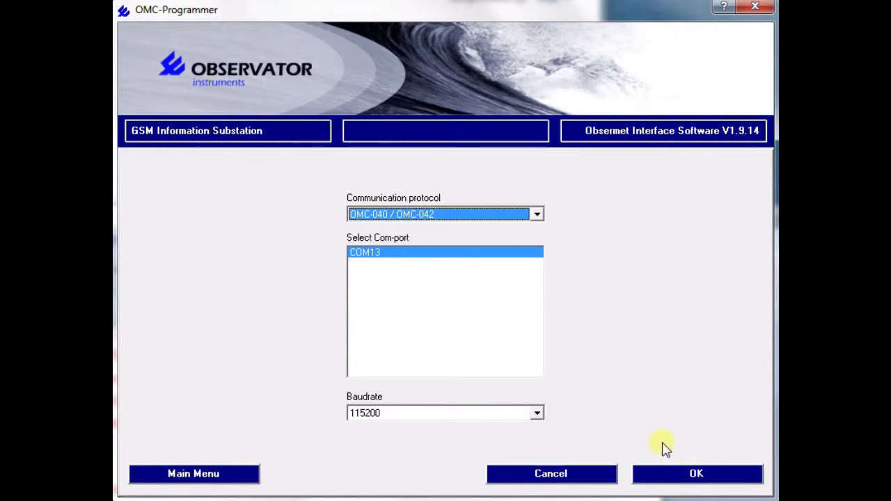
{"action": "left_click", "coordinate": [688, 473]}
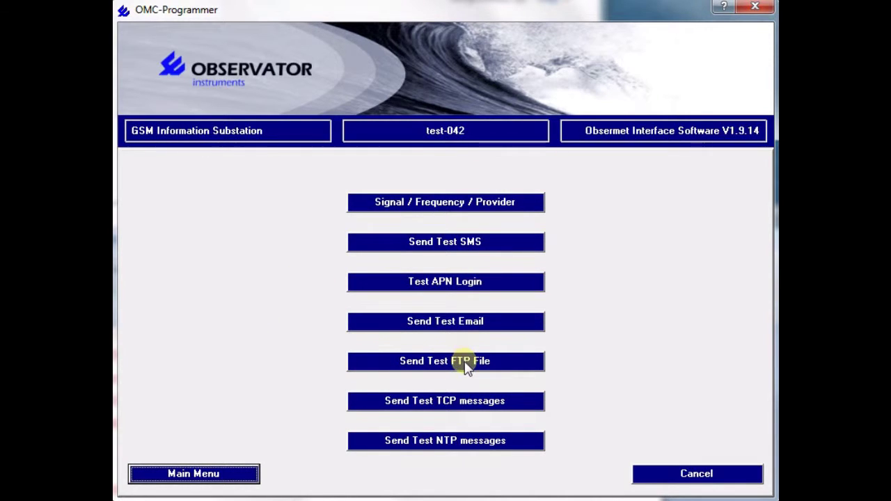
{"action": "left_click", "coordinate": [448, 366]}
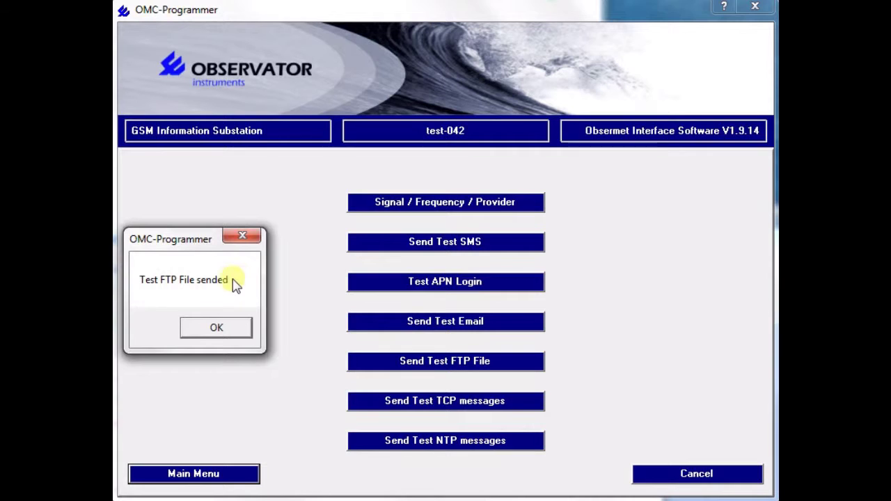
{"action": "left_click", "coordinate": [221, 332]}
{"action": "left_click", "coordinate": [209, 478]}
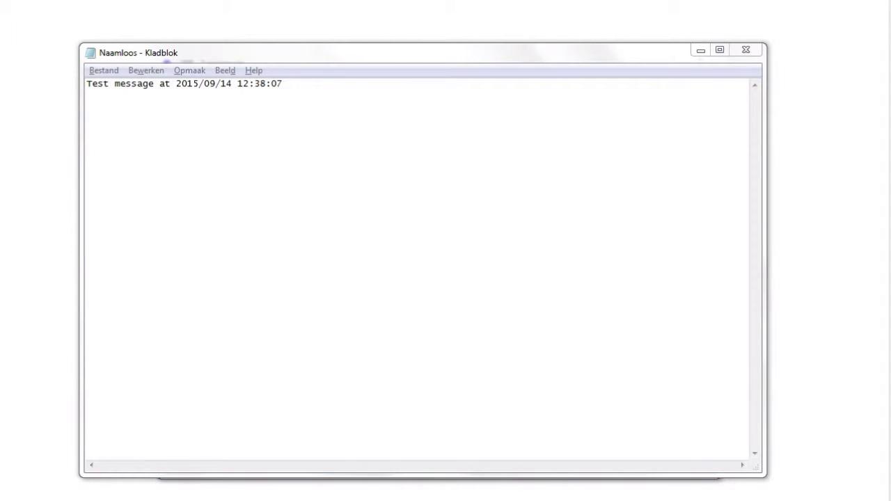
Bring up the Notepad window containing the logger's semicolon-separated data records and examine them.
{"action": "mouse_move", "coordinate": [457, 498]}
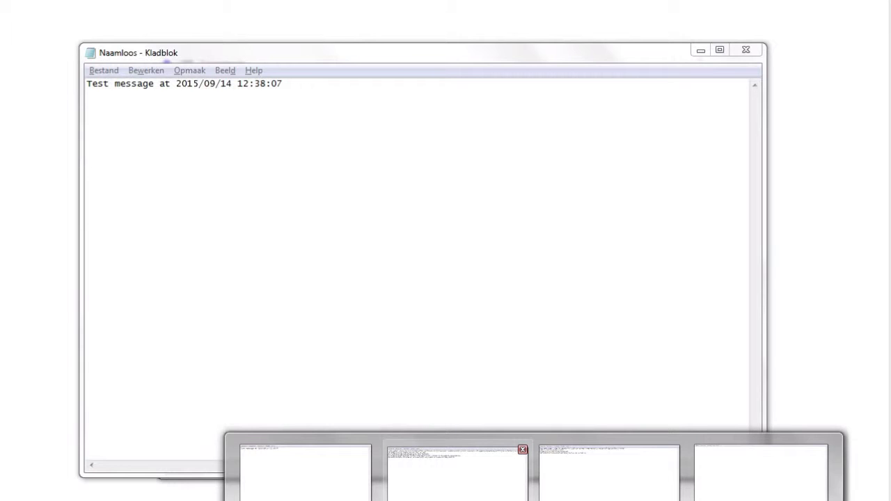
{"action": "left_click", "coordinate": [457, 487]}
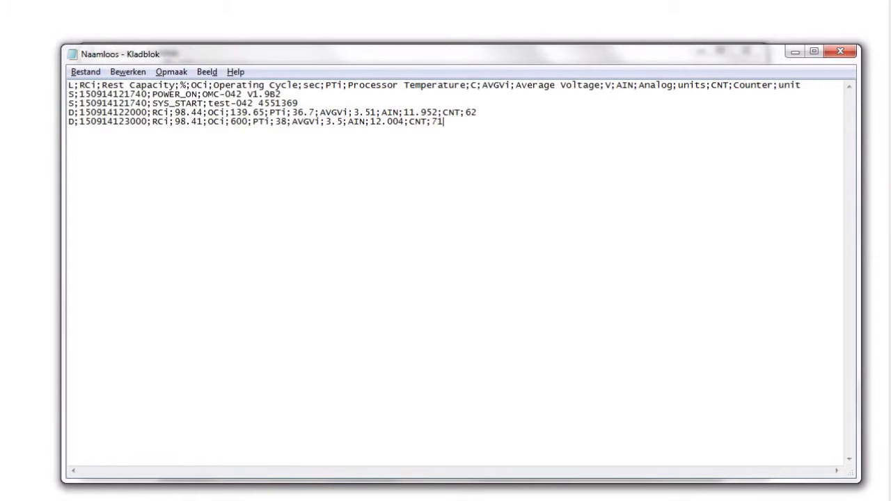
Switch to OMC-Programmer and set the FTP data output's data format to CSV (.,).
{"action": "mouse_move", "coordinate": [320, 500]}
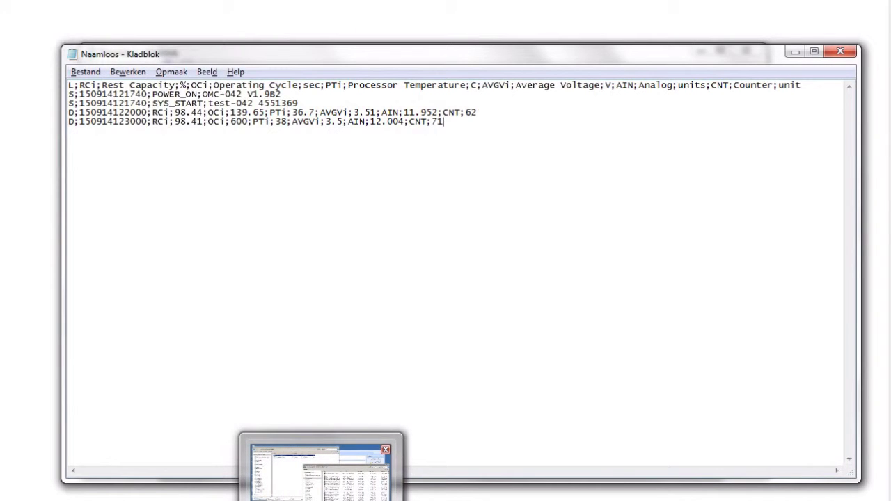
{"action": "left_click", "coordinate": [258, 470]}
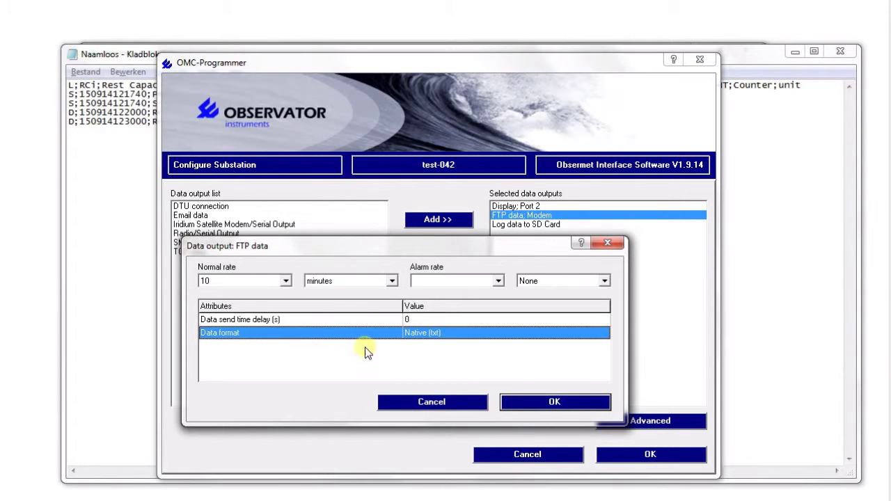
{"action": "double_click", "coordinate": [433, 334]}
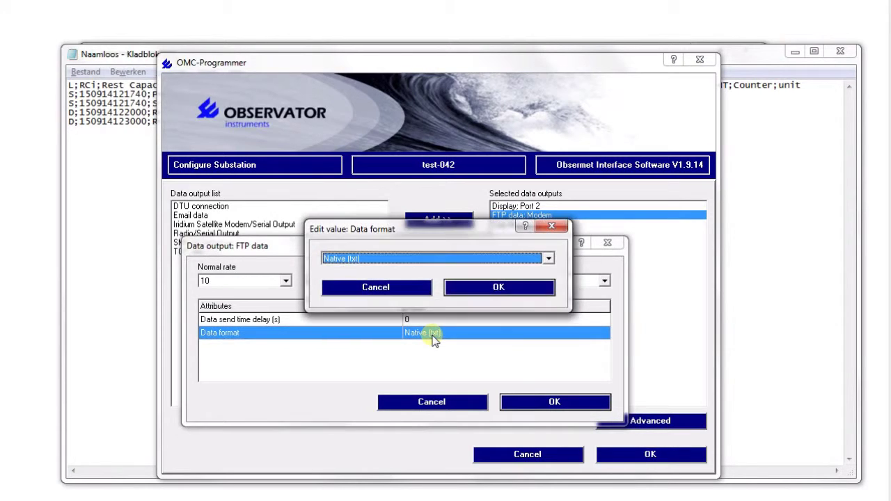
{"action": "left_click", "coordinate": [551, 261]}
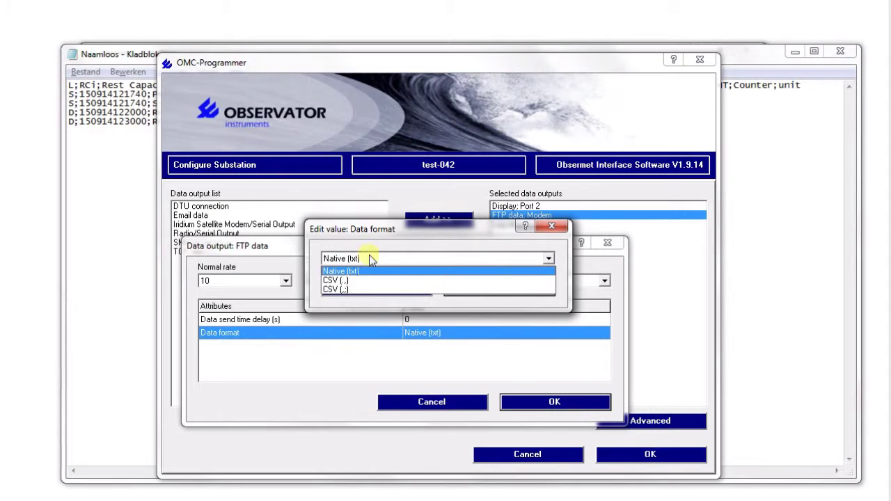
{"action": "left_click", "coordinate": [336, 282]}
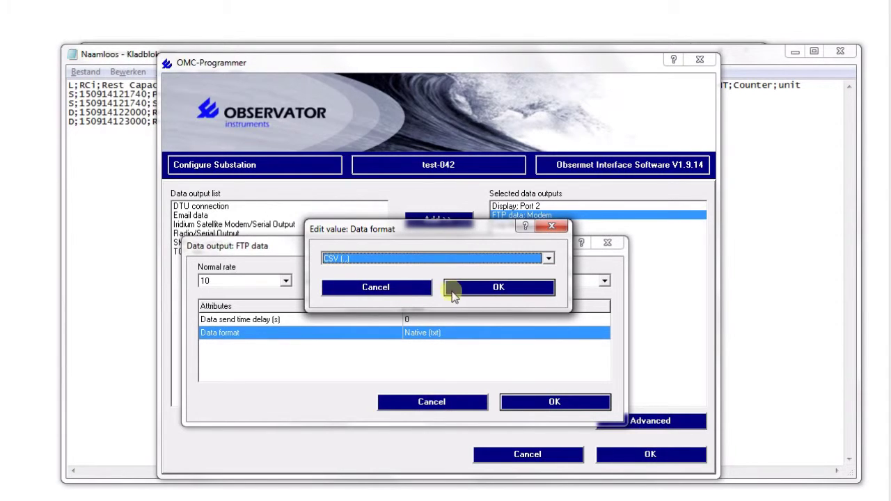
{"action": "left_click", "coordinate": [490, 292]}
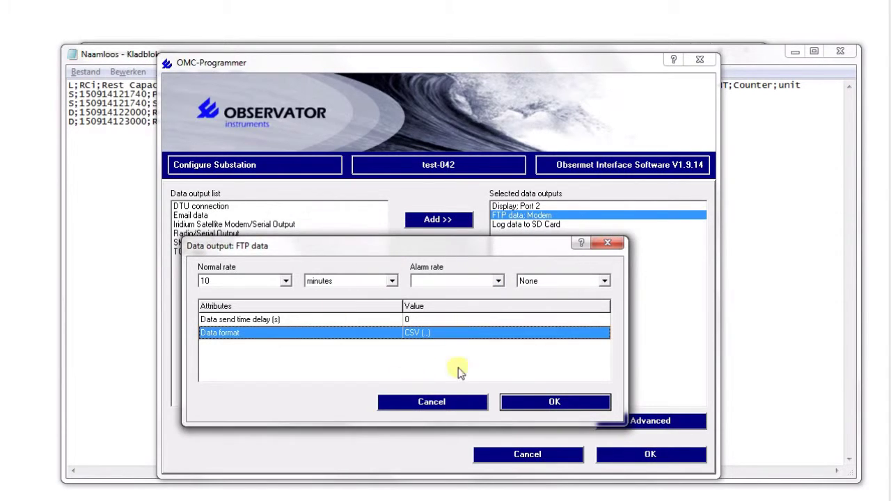